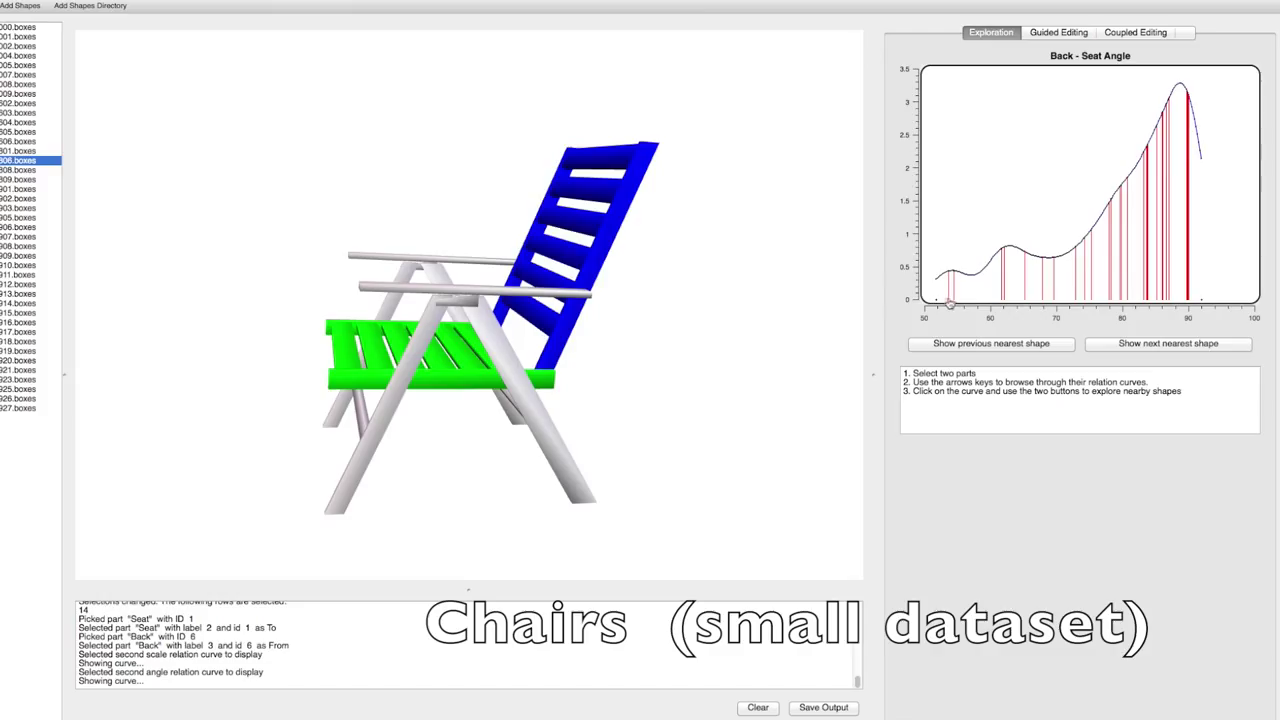
Browse the chairs nearest two Back–Seat Angle curve points, including one near 91 degrees.
{"action": "left_click", "coordinate": [947, 300]}
{"action": "left_click", "coordinate": [1141, 347]}
{"action": "left_click", "coordinate": [1141, 347]}
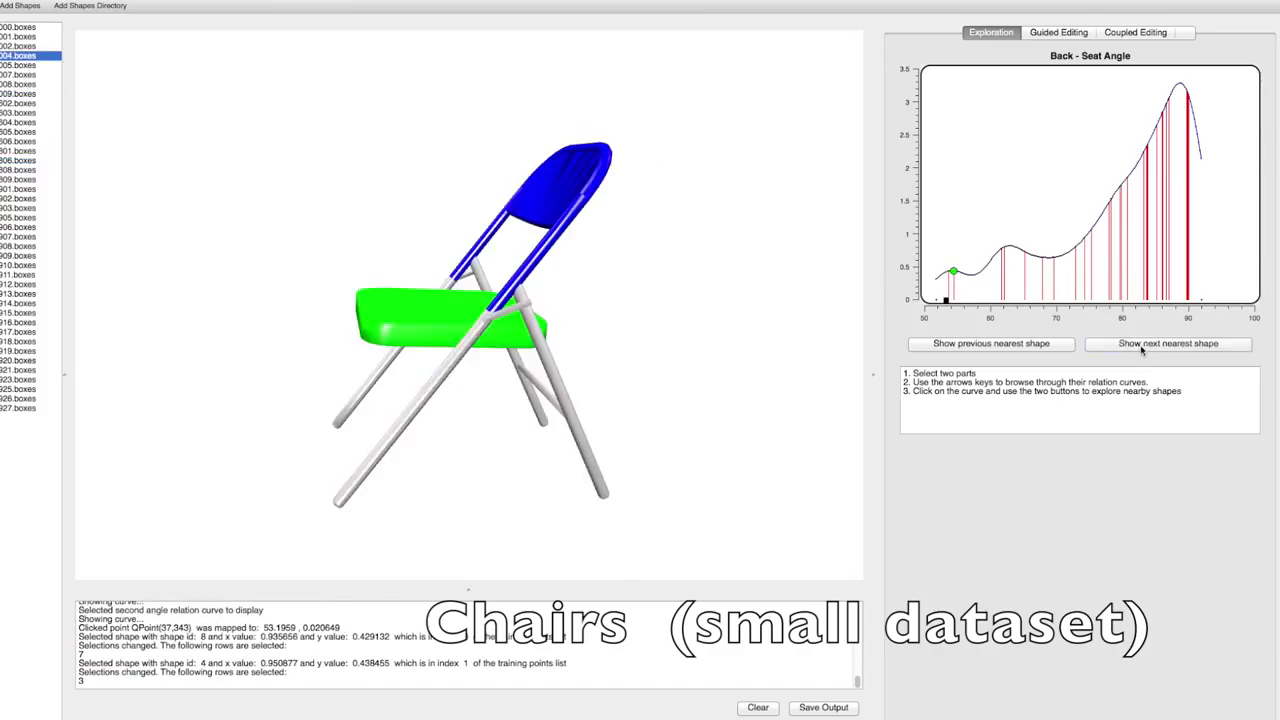
{"action": "left_click", "coordinate": [1141, 347]}
{"action": "left_click", "coordinate": [1194, 300]}
{"action": "left_click", "coordinate": [1166, 342]}
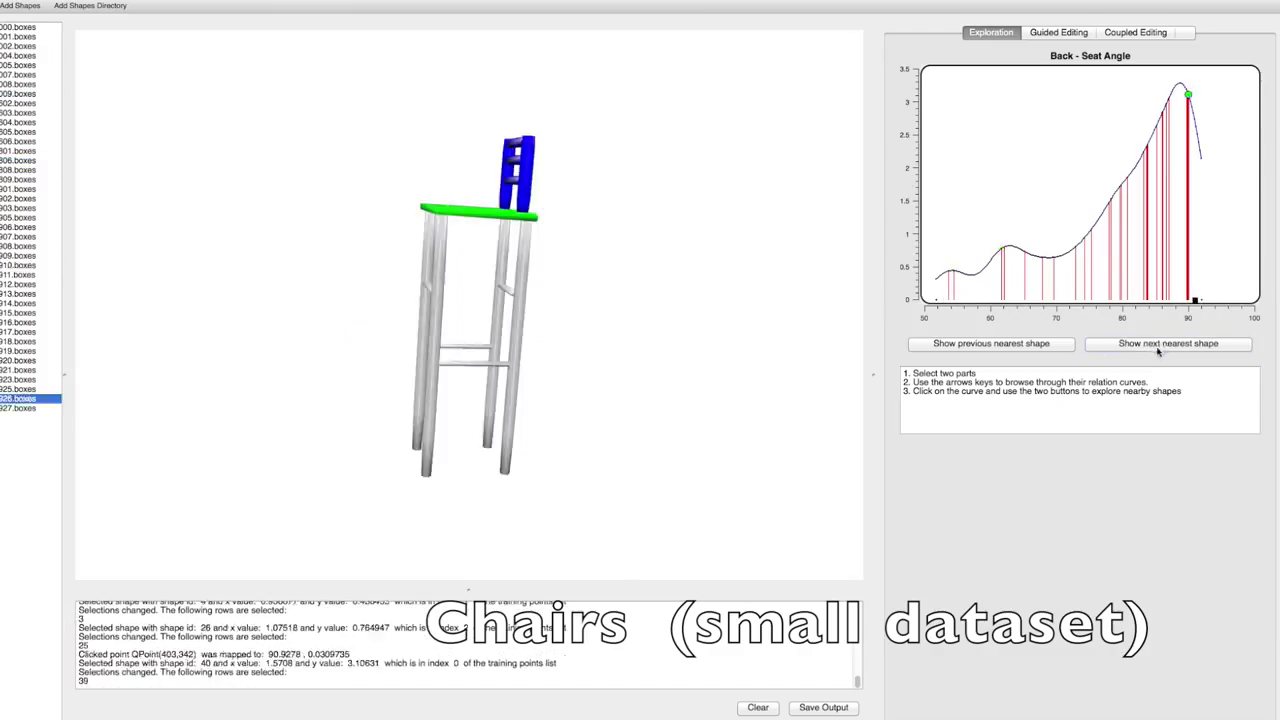
{"action": "left_click", "coordinate": [1166, 342]}
{"action": "left_click", "coordinate": [1166, 342]}
Pick the chair legs and back as parts and show their Leg - Back Scale curve.
{"action": "left_click_drag", "start_coordinate": [624, 363], "coordinate": [663, 380]}
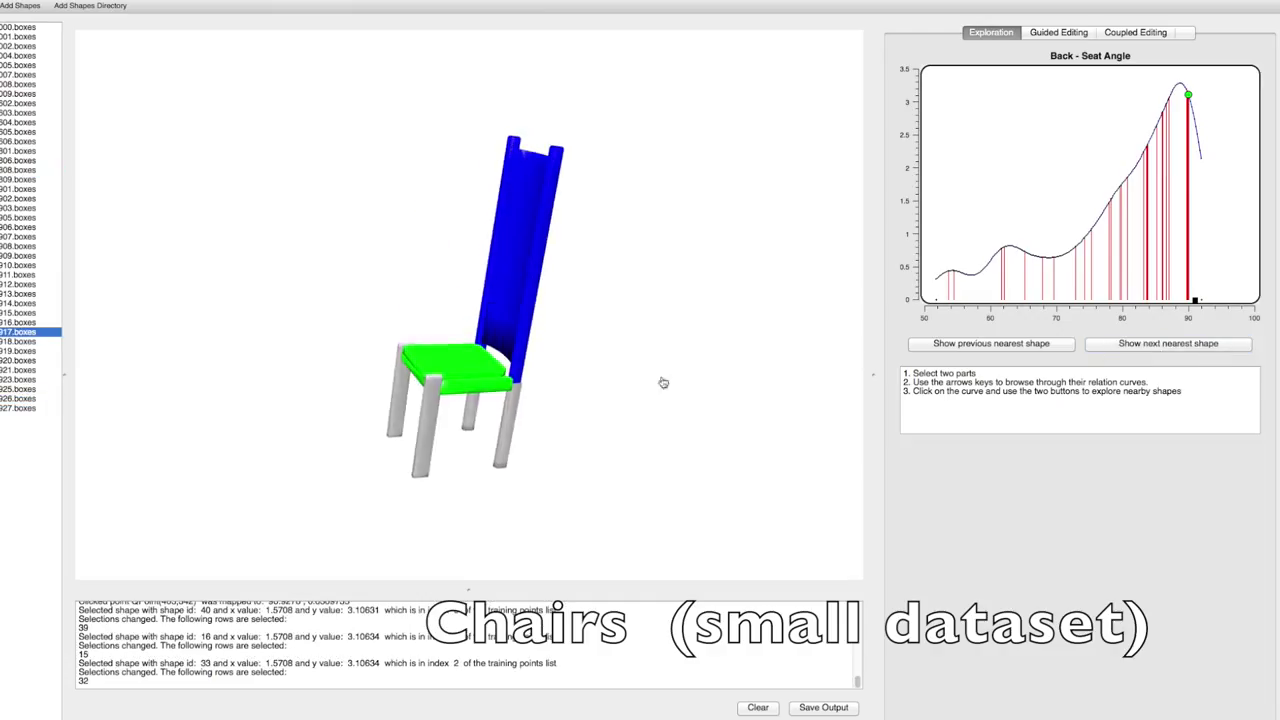
{"action": "left_click", "coordinate": [497, 446]}
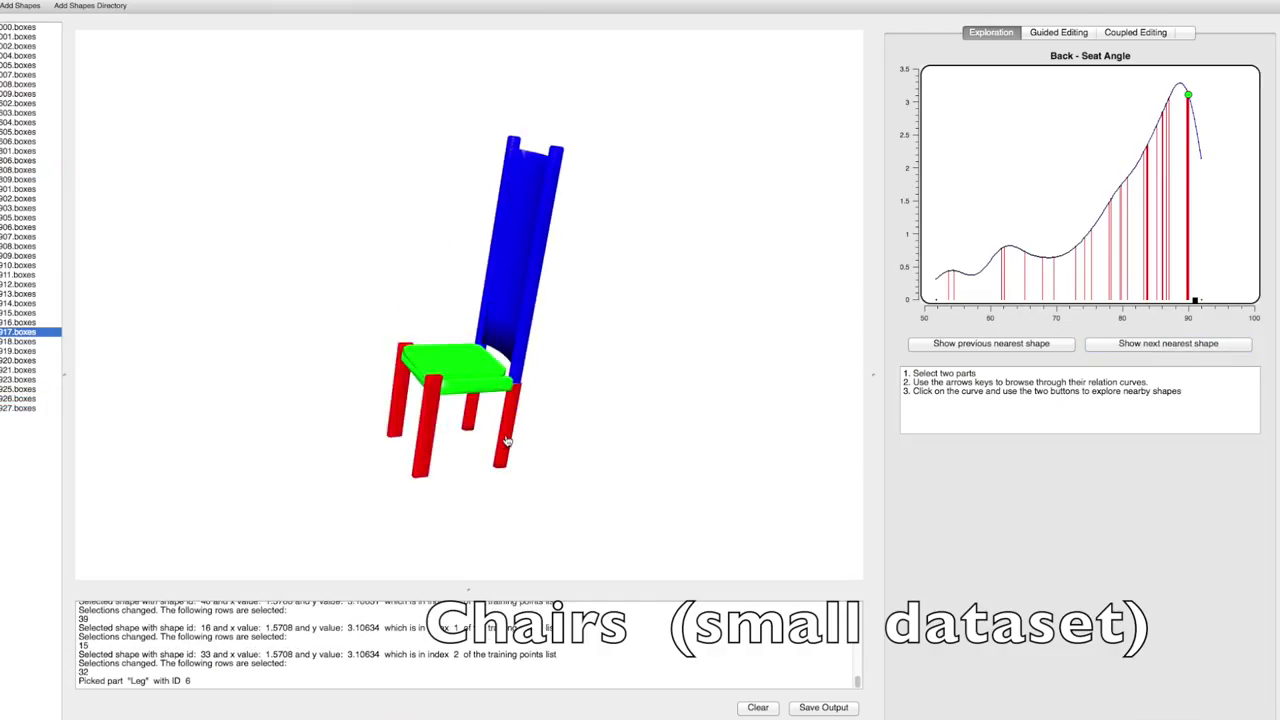
{"action": "left_click", "coordinate": [510, 313]}
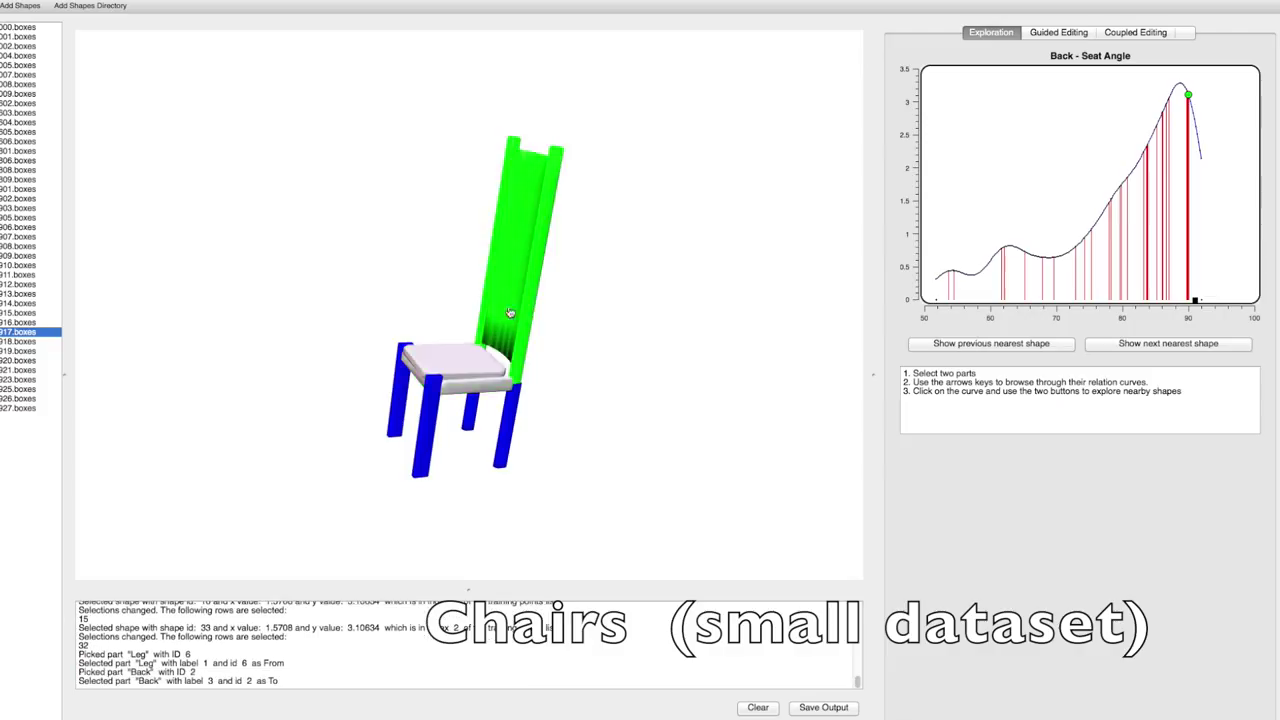
{"action": "left_click_drag", "start_coordinate": [652, 374], "coordinate": [622, 366]}
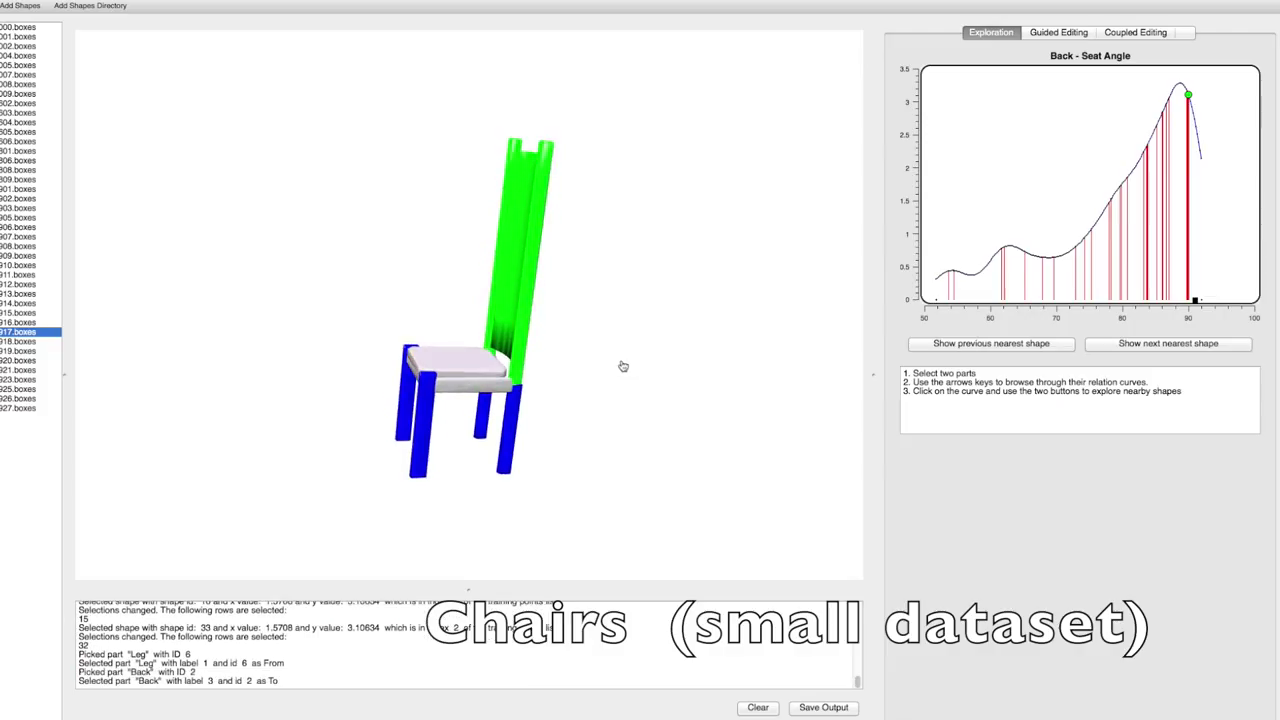
{"action": "key", "text": "Right"}
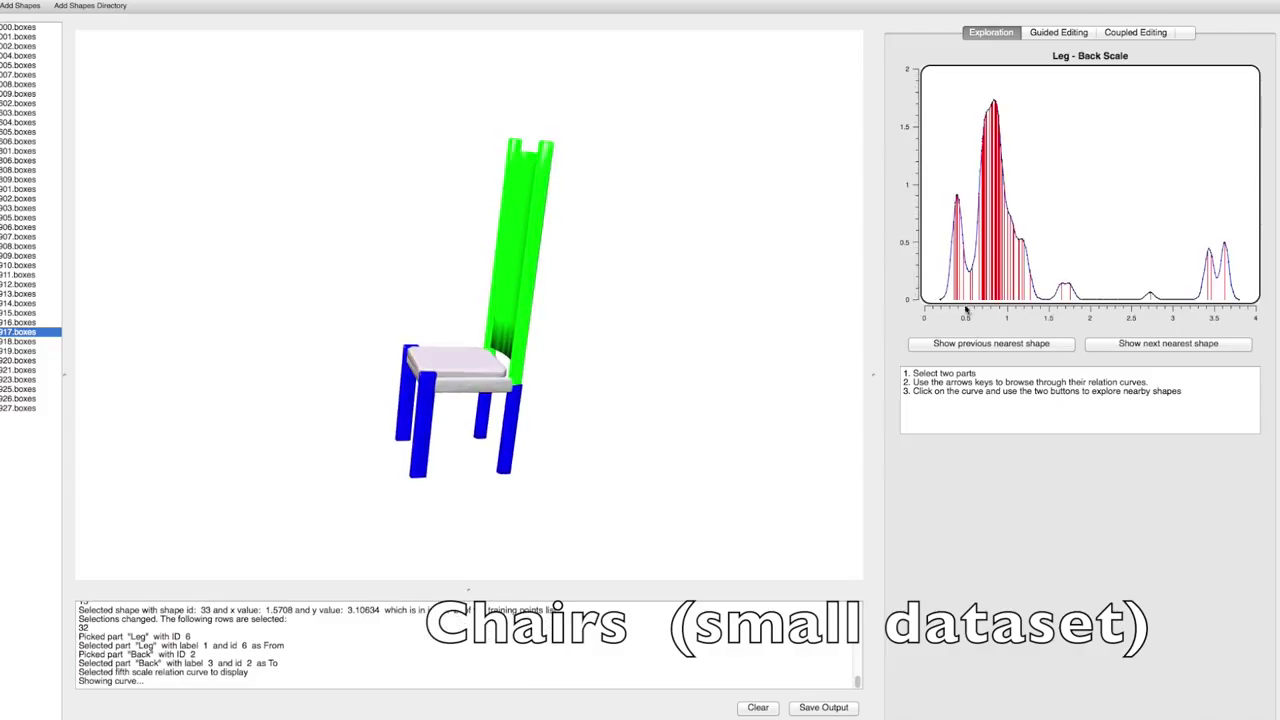
Browse chairs nearest Leg - Back Scale curve points at the low end, near 3.5 and 2.78.
{"action": "left_click", "coordinate": [951, 300]}
{"action": "left_click", "coordinate": [1118, 344]}
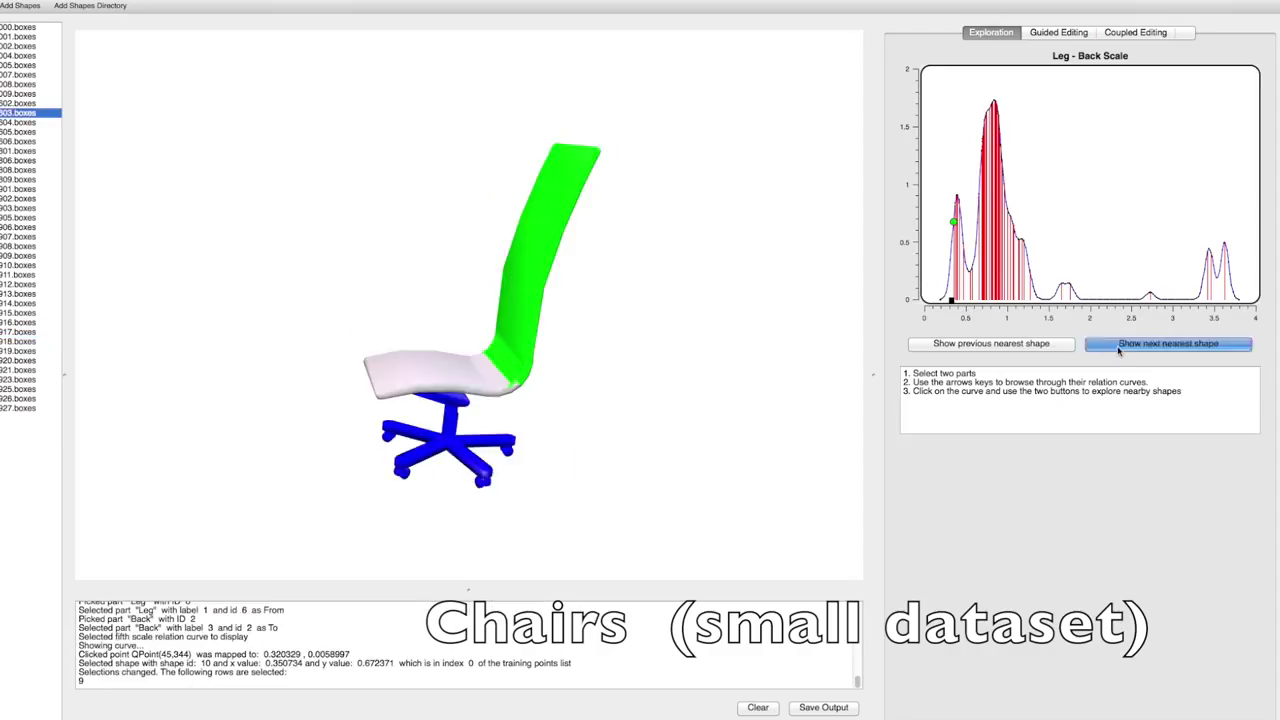
{"action": "left_click", "coordinate": [1118, 346]}
{"action": "left_click", "coordinate": [1118, 346]}
{"action": "left_click", "coordinate": [1118, 346]}
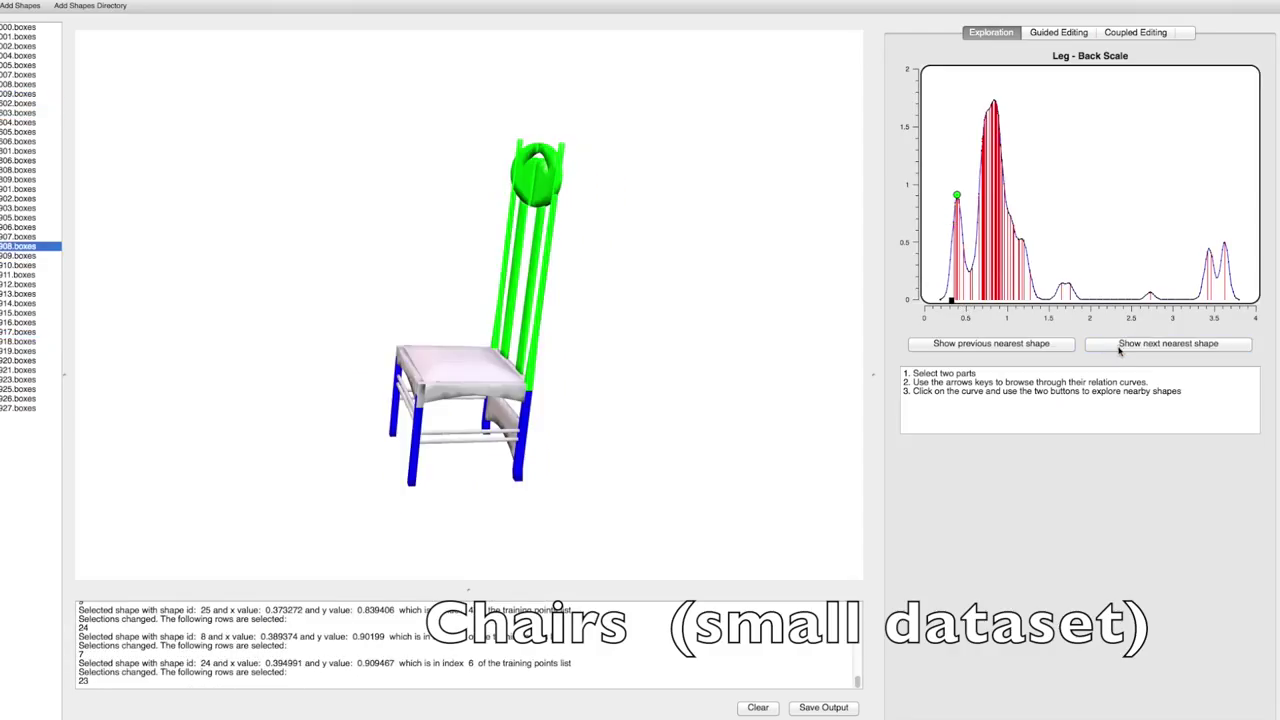
{"action": "left_click", "coordinate": [1216, 300]}
{"action": "left_click", "coordinate": [1186, 344]}
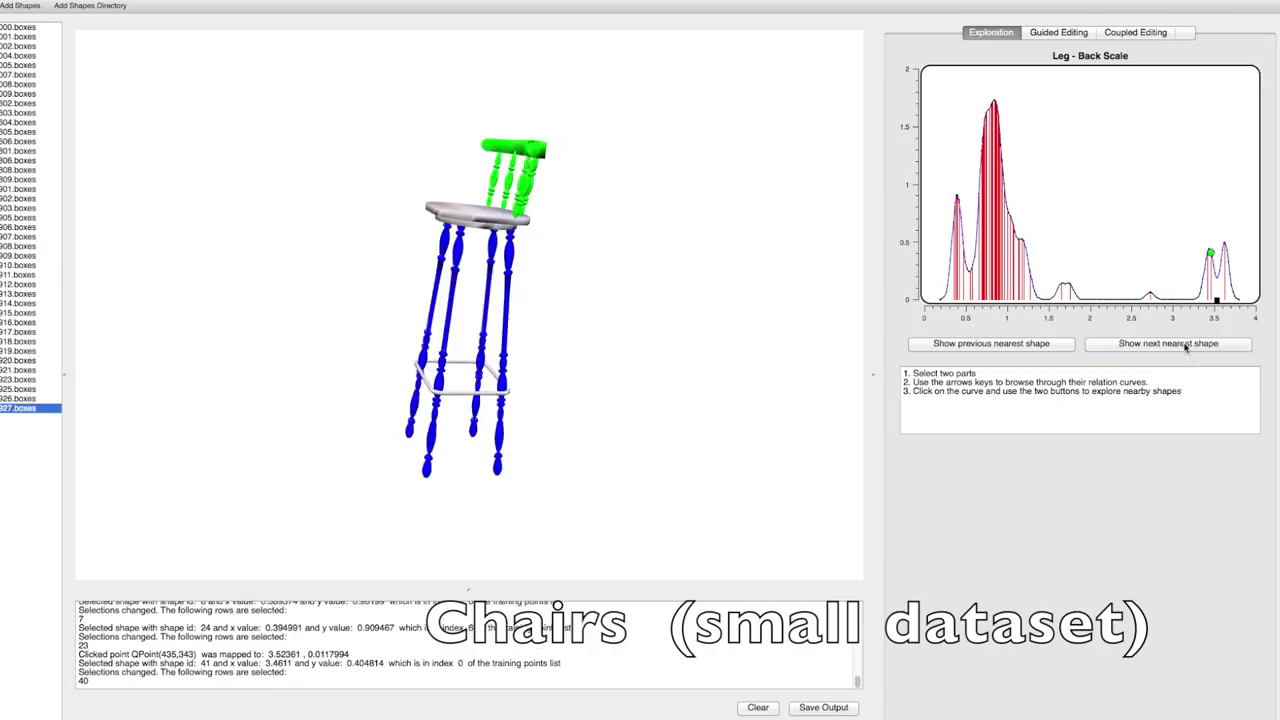
{"action": "left_click", "coordinate": [1186, 344]}
{"action": "left_click", "coordinate": [1153, 300]}
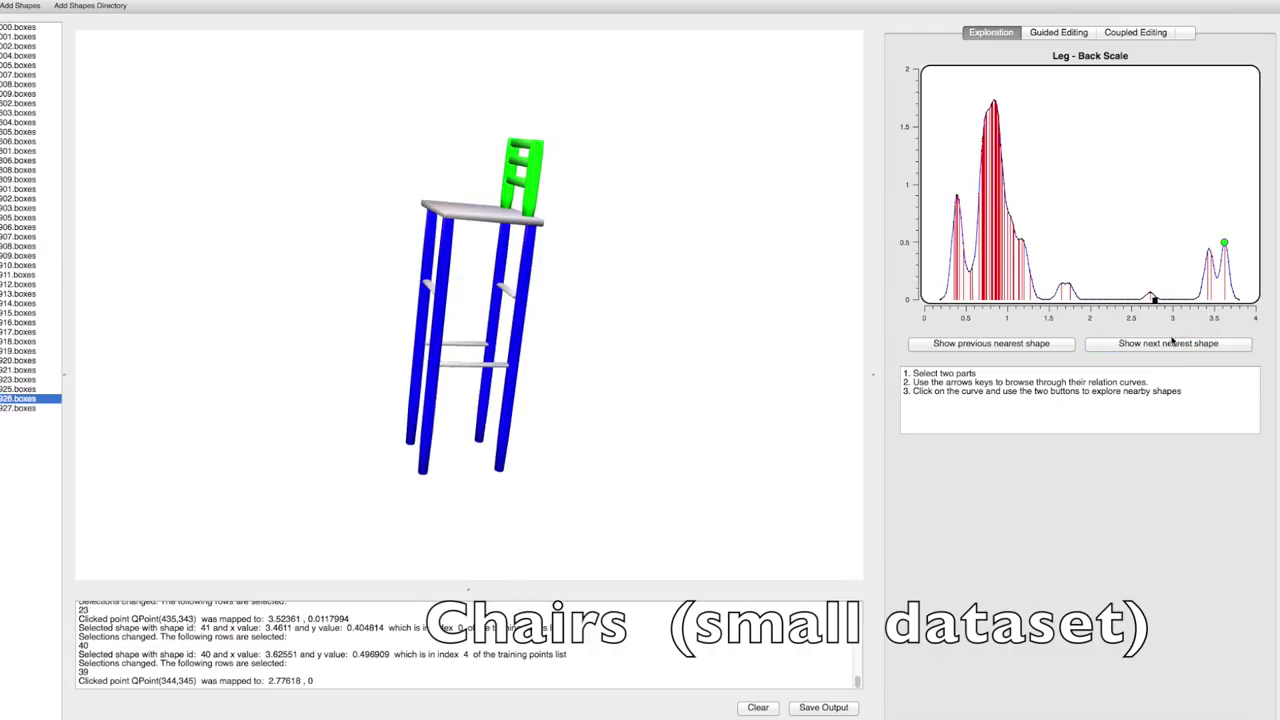
{"action": "left_click", "coordinate": [1168, 344]}
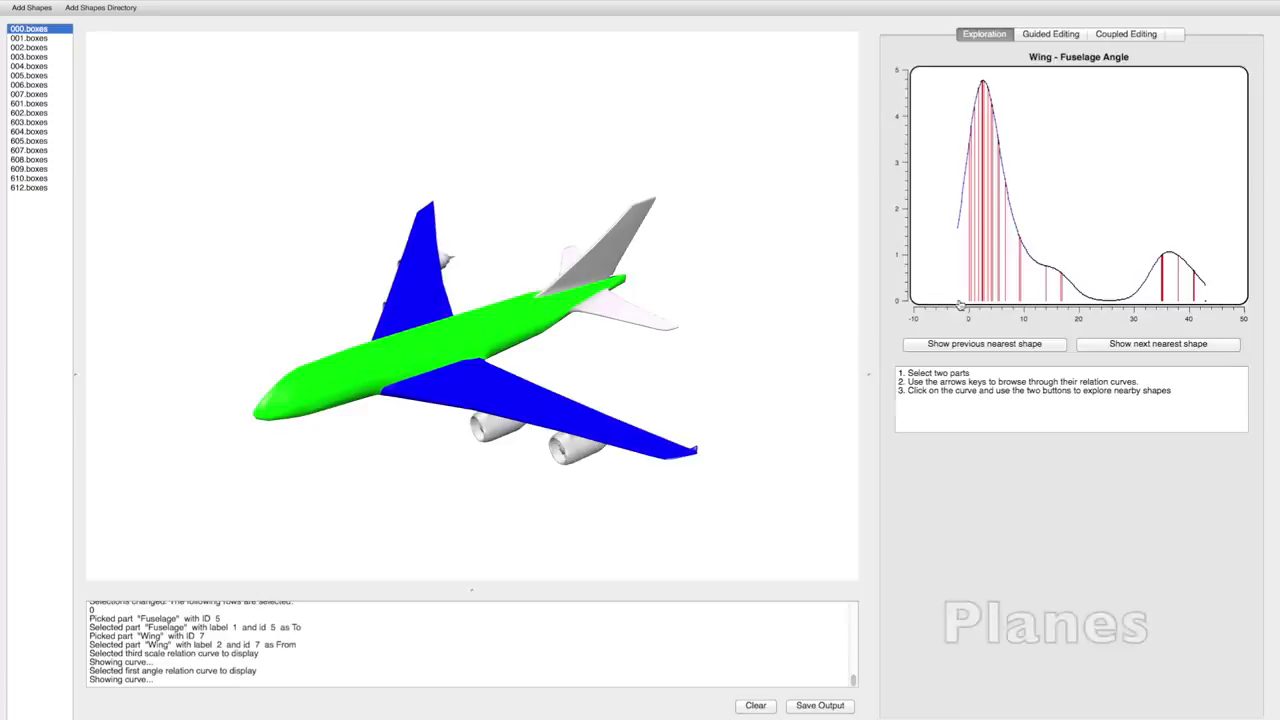
Browse planes nearest the Wing - Fuselage Angle curve's tall peak and a point near 40 degrees.
{"action": "left_click", "coordinate": [972, 300]}
{"action": "left_click", "coordinate": [1133, 347]}
{"action": "left_click", "coordinate": [1133, 347]}
{"action": "left_click", "coordinate": [1133, 347]}
{"action": "left_click", "coordinate": [1133, 347]}
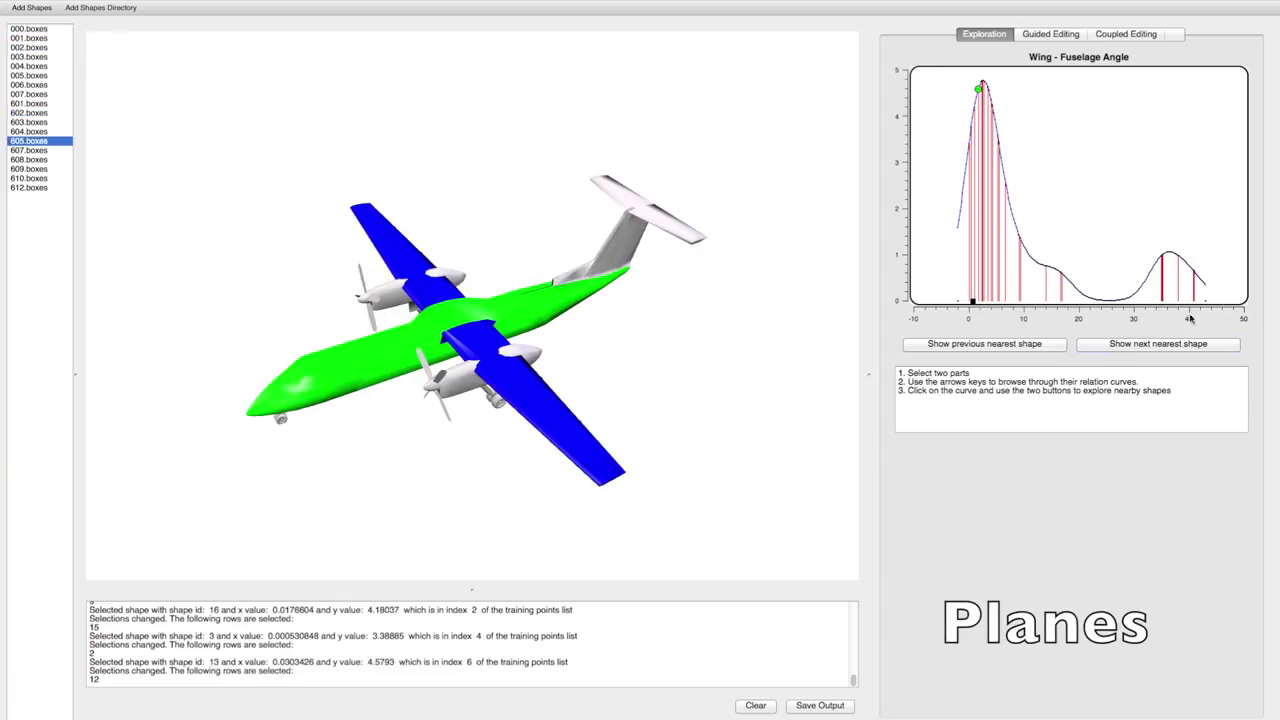
{"action": "left_click", "coordinate": [1190, 304]}
{"action": "left_click", "coordinate": [1172, 345]}
{"action": "left_click", "coordinate": [1172, 345]}
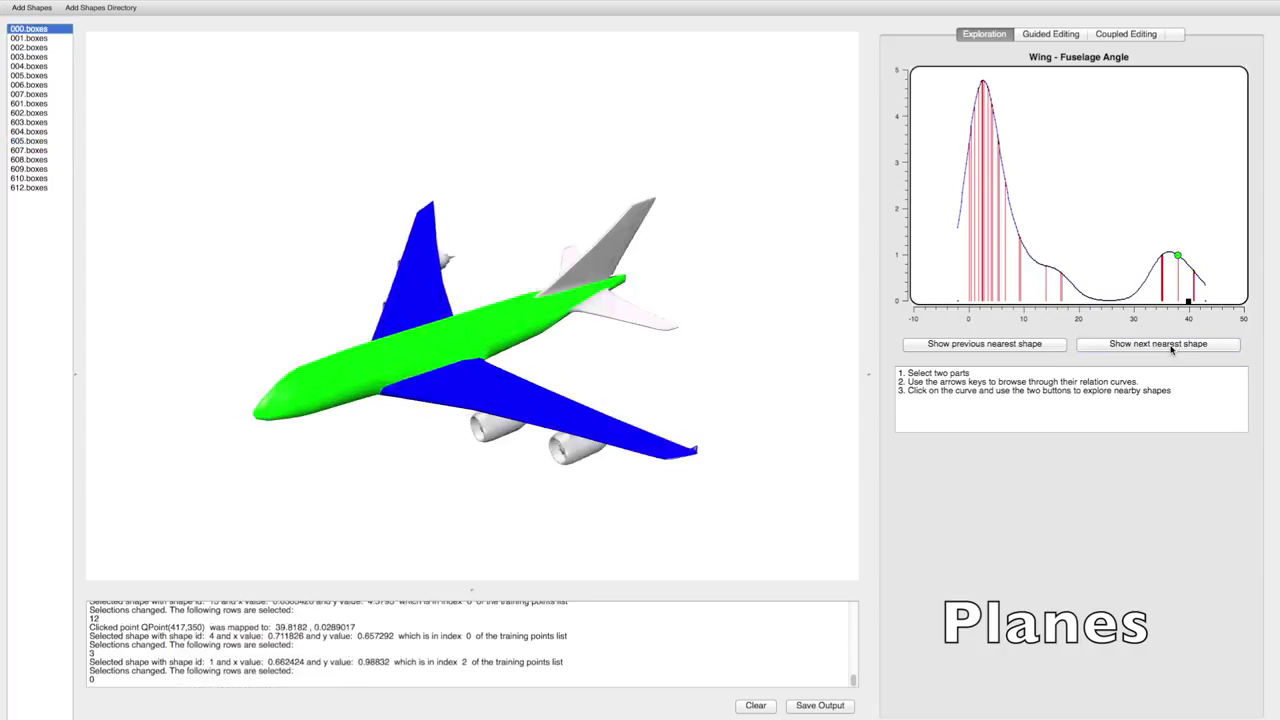
{"action": "left_click", "coordinate": [1172, 345]}
{"action": "left_click", "coordinate": [1172, 345]}
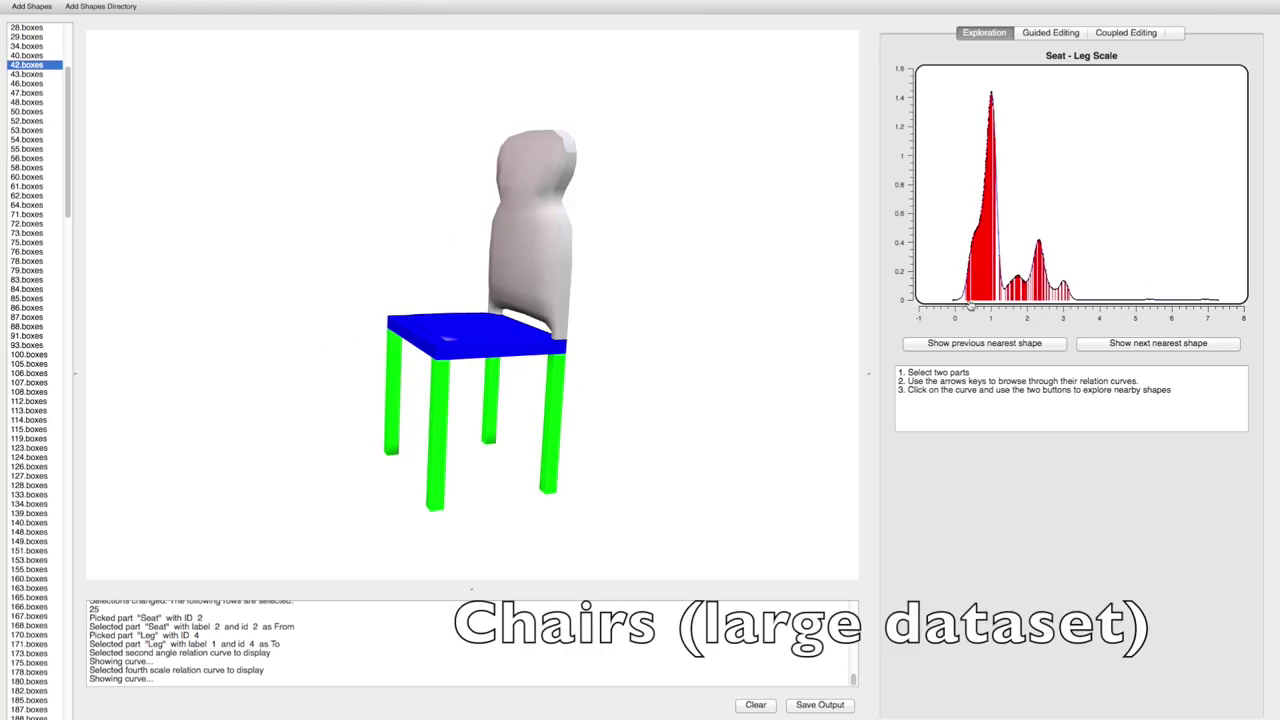
Browse large-collection chairs near Seat - Leg Scale curve points, including 3.08 and 1.79.
{"action": "left_click", "coordinate": [970, 306]}
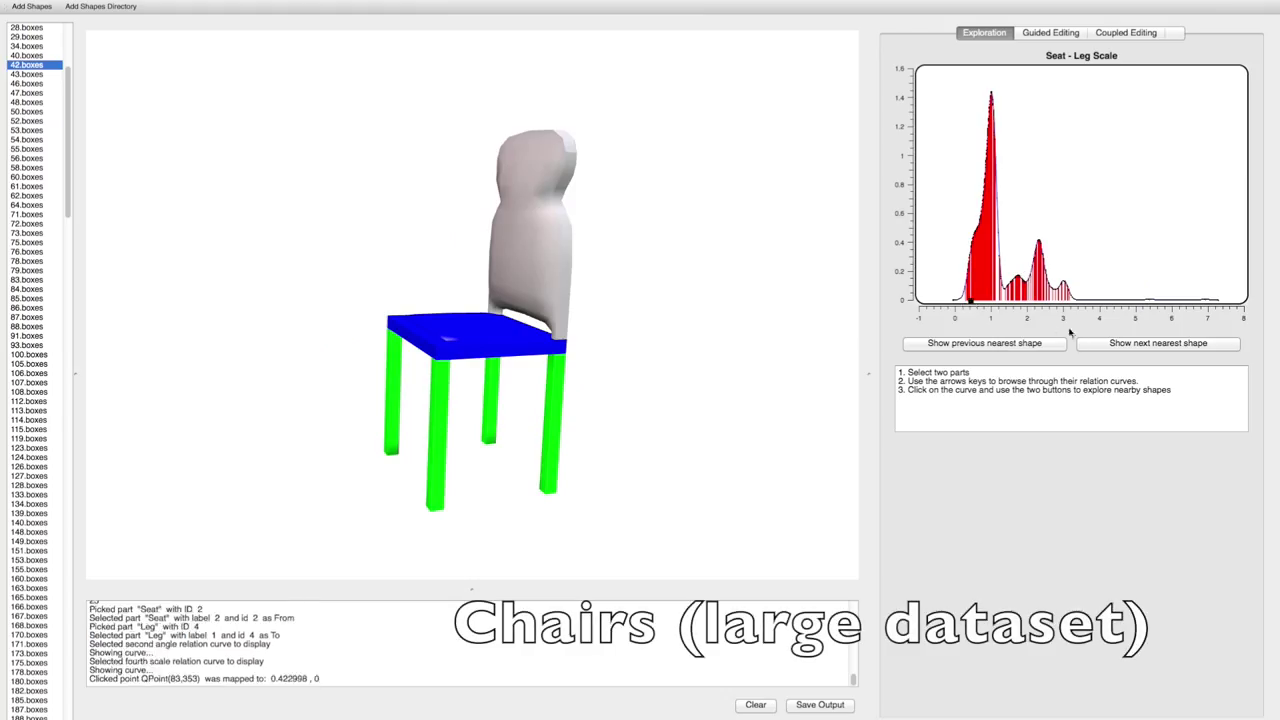
{"action": "left_click", "coordinate": [1106, 345]}
{"action": "left_click", "coordinate": [1112, 348]}
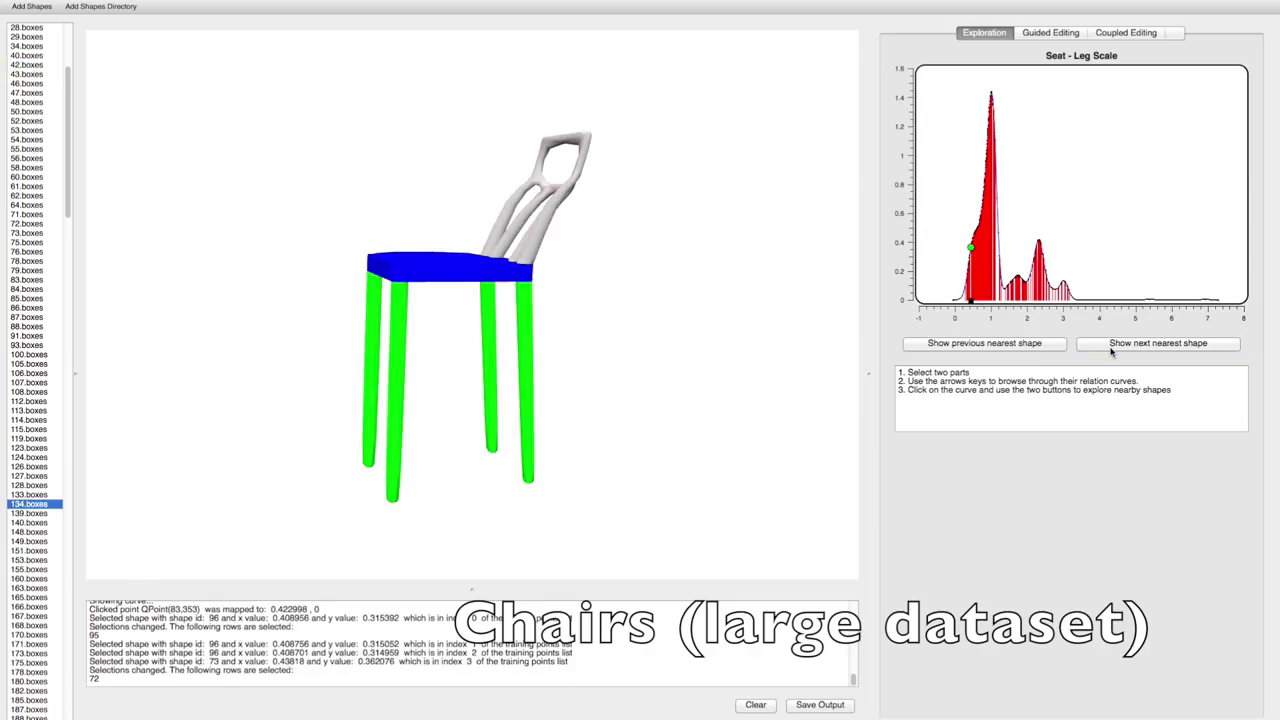
{"action": "left_click", "coordinate": [1110, 348]}
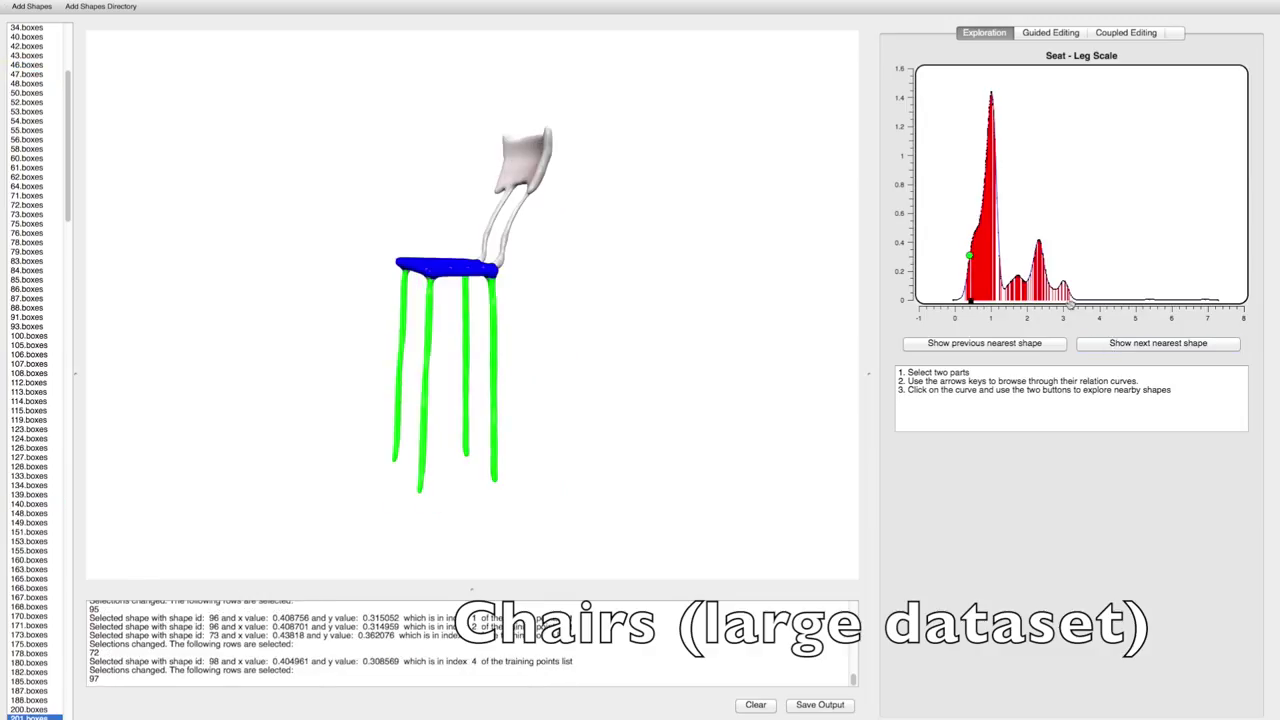
{"action": "left_click", "coordinate": [1067, 304]}
{"action": "left_click", "coordinate": [1109, 347]}
{"action": "left_click", "coordinate": [1110, 348]}
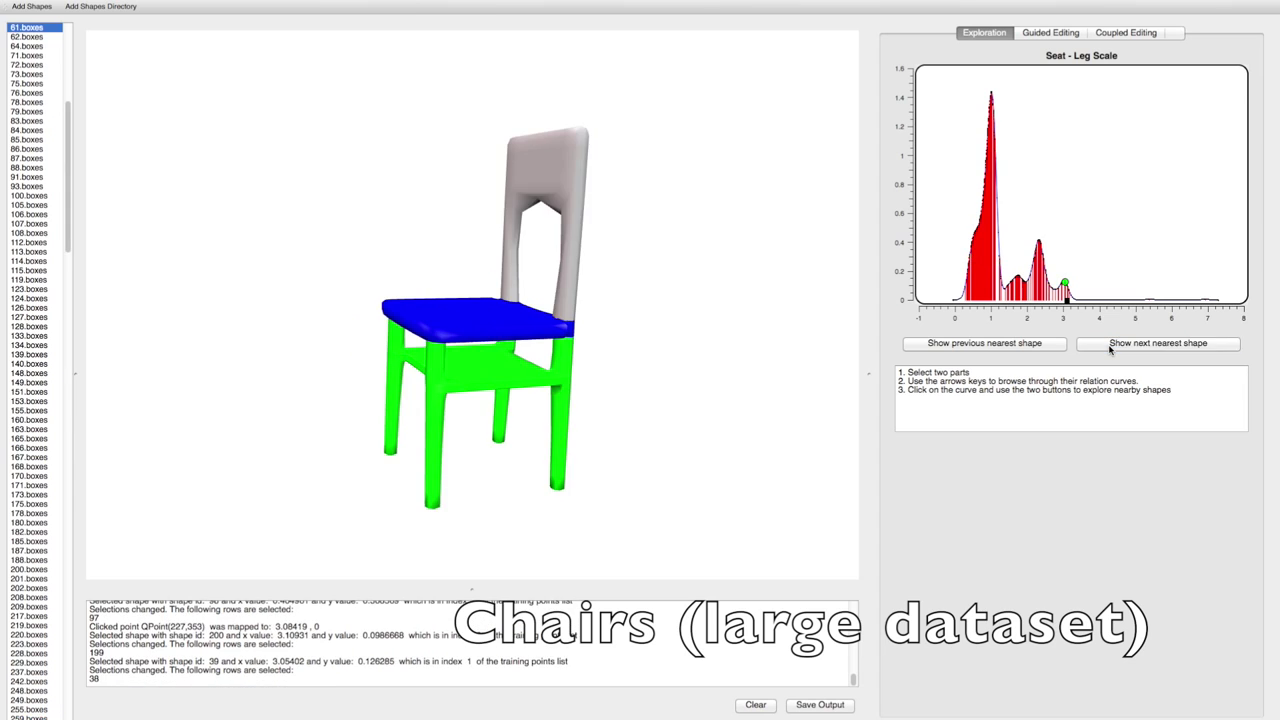
{"action": "left_click", "coordinate": [1110, 348]}
{"action": "left_click", "coordinate": [1021, 304]}
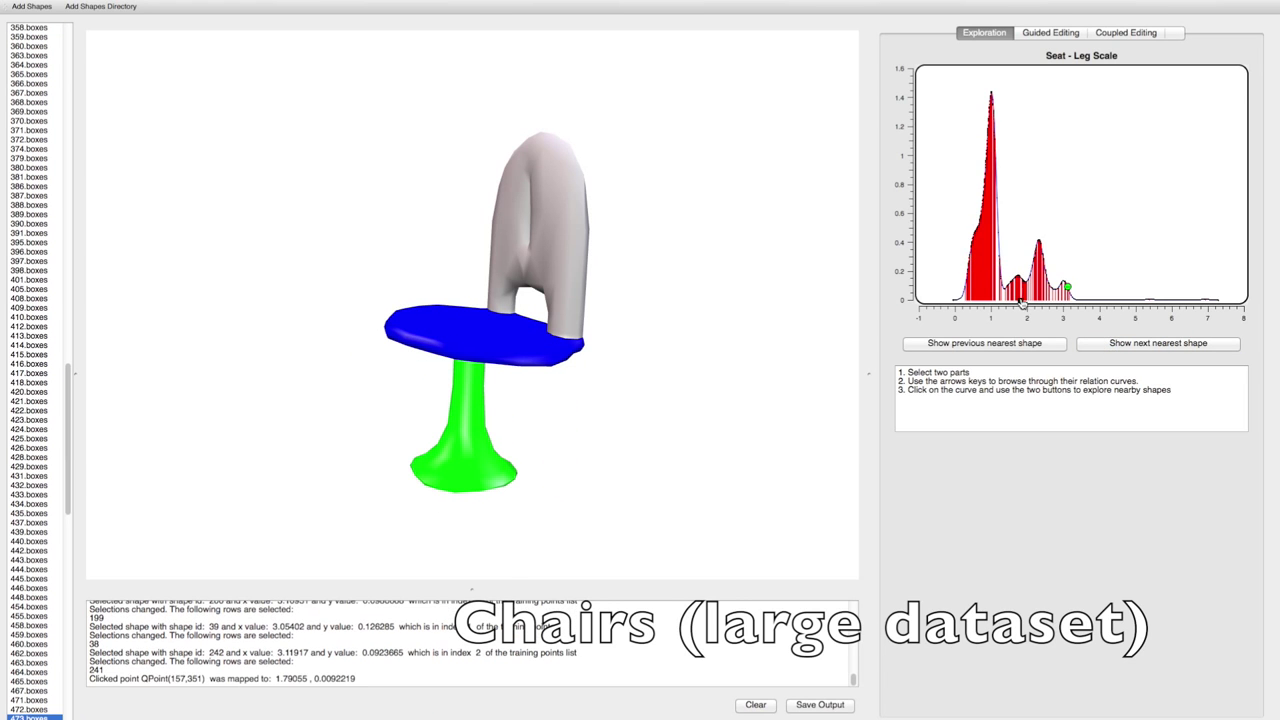
{"action": "left_click", "coordinate": [1166, 348]}
{"action": "left_click", "coordinate": [1166, 348]}
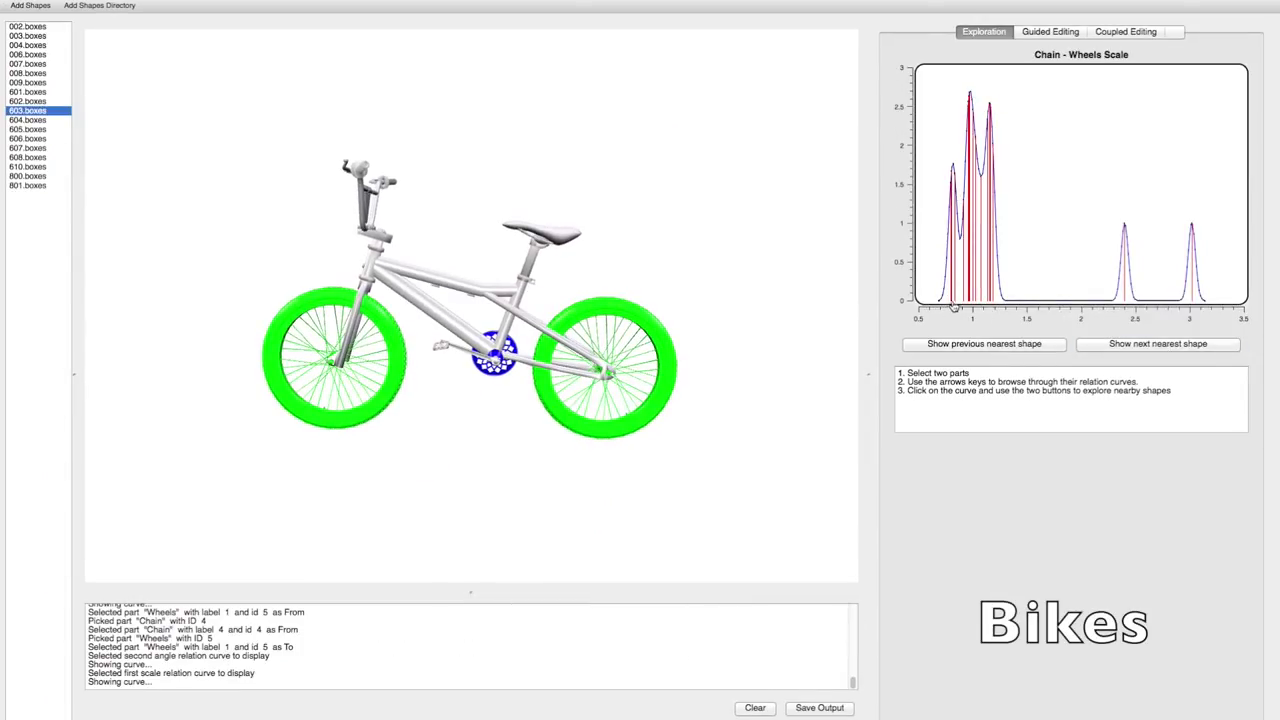
Browse bikes near Chain - Wheels Scale curve points, including 2.43 and the 3.0 peak.
{"action": "left_click", "coordinate": [953, 301]}
{"action": "left_click", "coordinate": [1121, 345]}
{"action": "left_click", "coordinate": [1119, 344]}
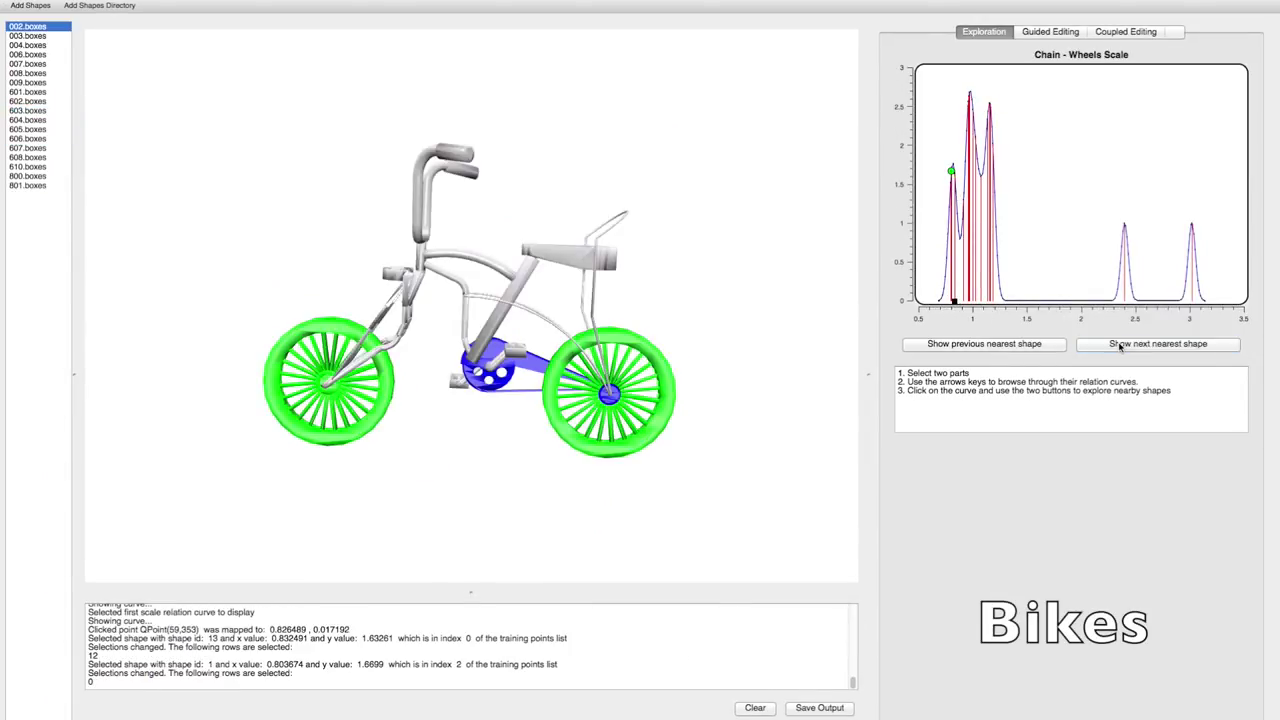
{"action": "left_click", "coordinate": [1117, 344]}
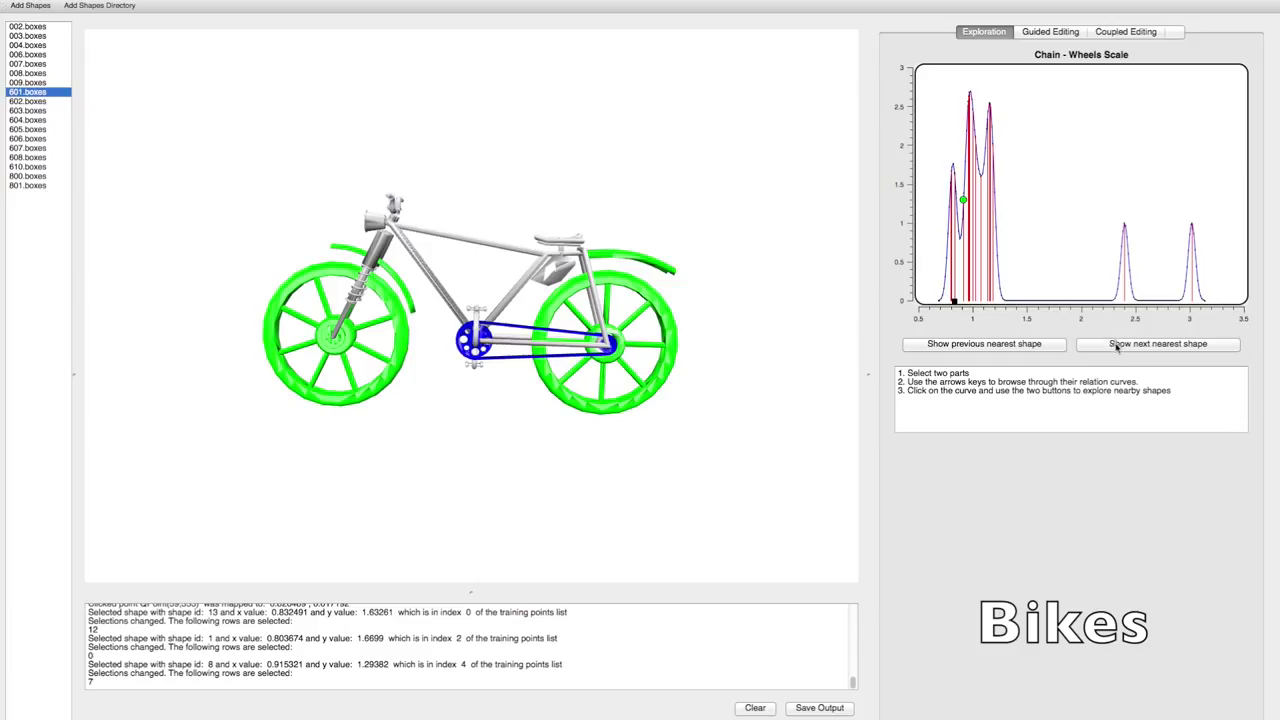
{"action": "left_click", "coordinate": [1121, 345]}
{"action": "left_click", "coordinate": [1135, 318]}
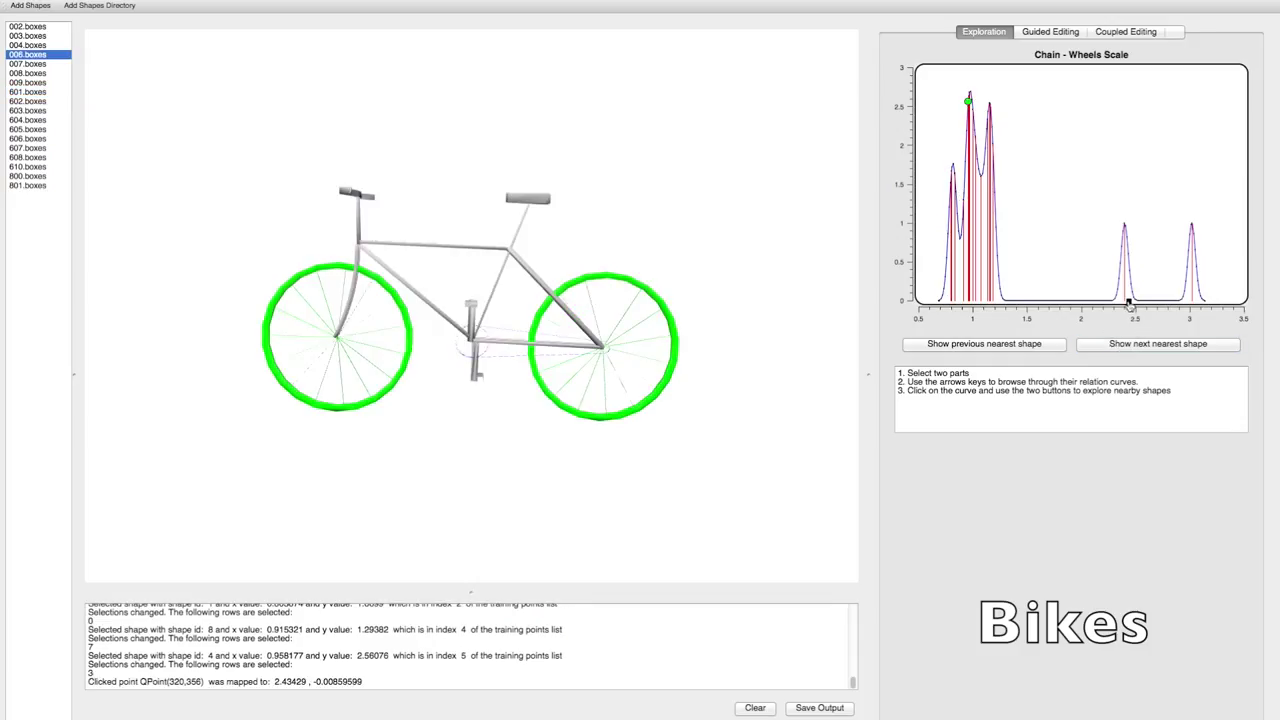
{"action": "left_click", "coordinate": [1150, 350]}
{"action": "left_click", "coordinate": [1191, 310]}
{"action": "left_click", "coordinate": [1183, 345]}
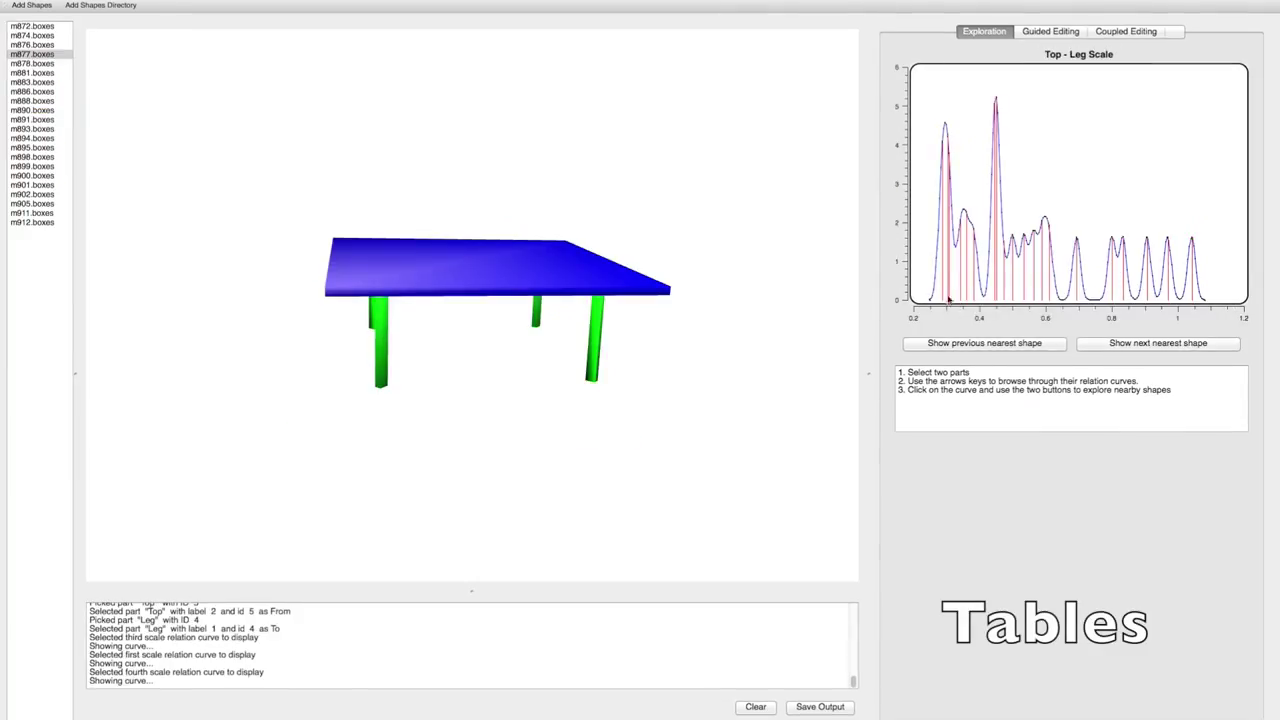
Browse tables near Top - Leg Scale curve points, including one near 1.03.
{"action": "left_click", "coordinate": [944, 300]}
{"action": "left_click", "coordinate": [1105, 344]}
{"action": "left_click", "coordinate": [1115, 346]}
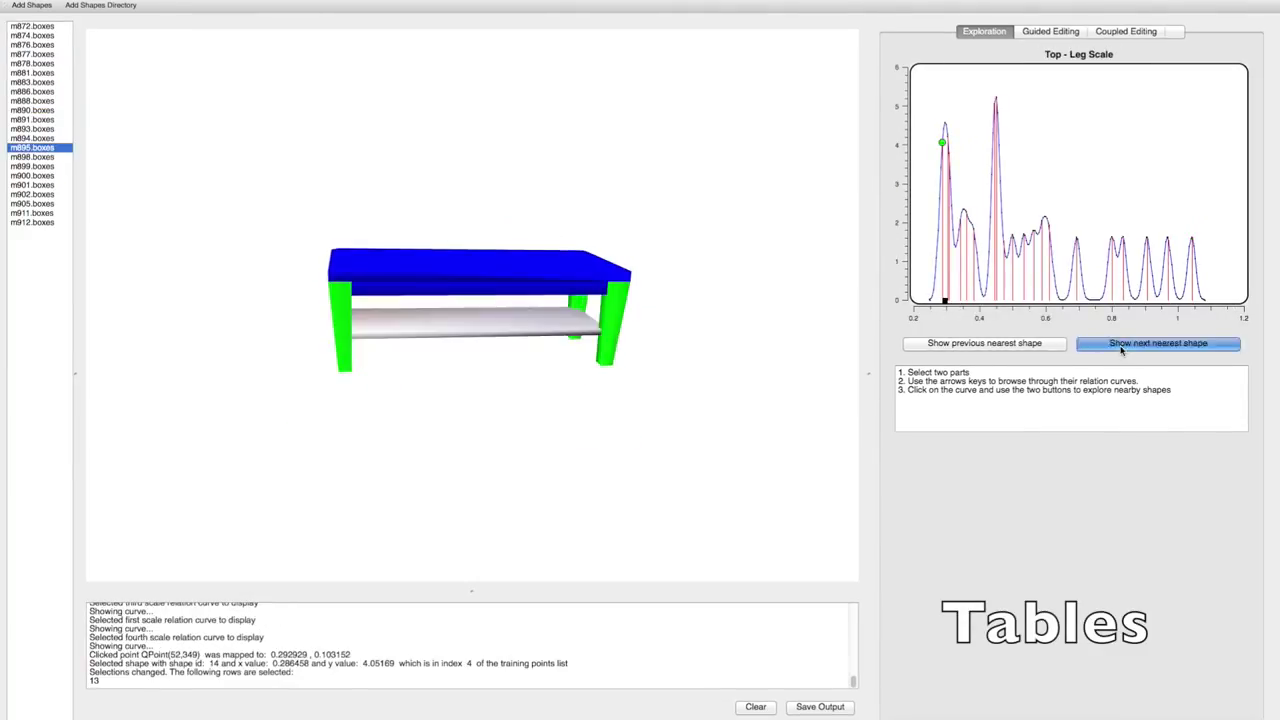
{"action": "left_click", "coordinate": [1121, 349]}
{"action": "left_click", "coordinate": [1121, 349]}
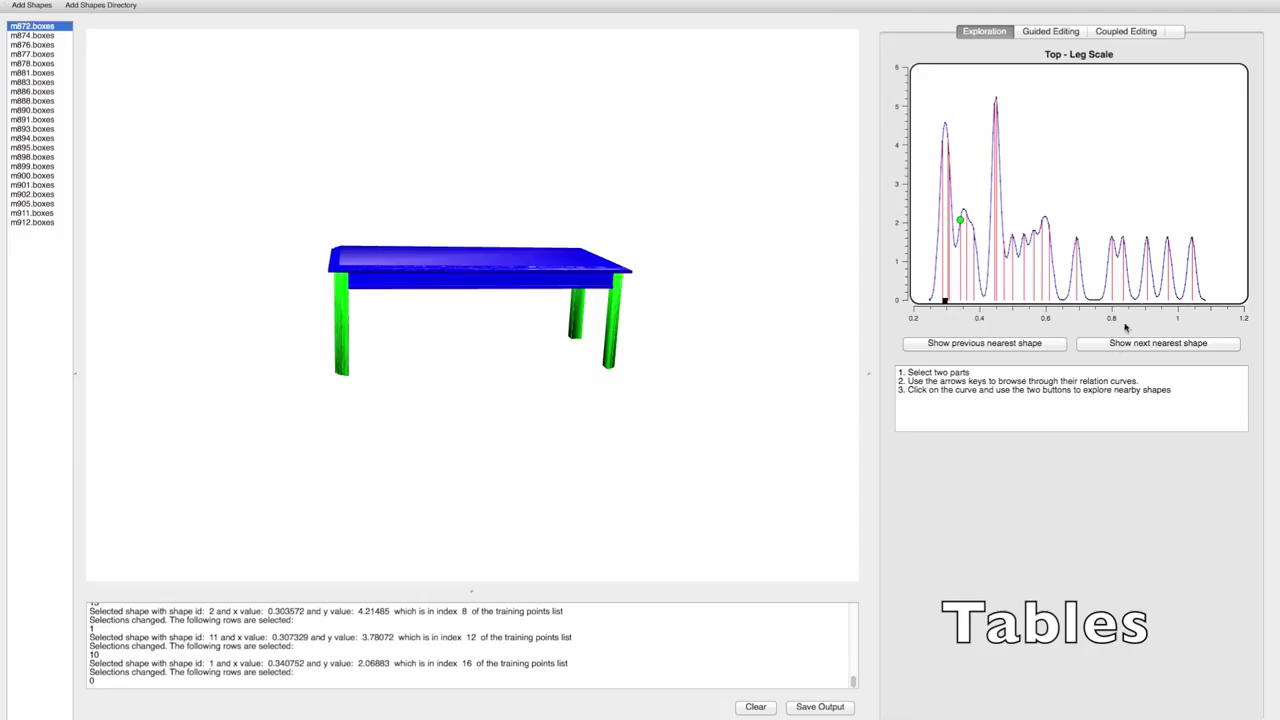
{"action": "left_click", "coordinate": [1190, 302]}
{"action": "left_click", "coordinate": [1158, 343]}
{"action": "left_click", "coordinate": [1157, 343]}
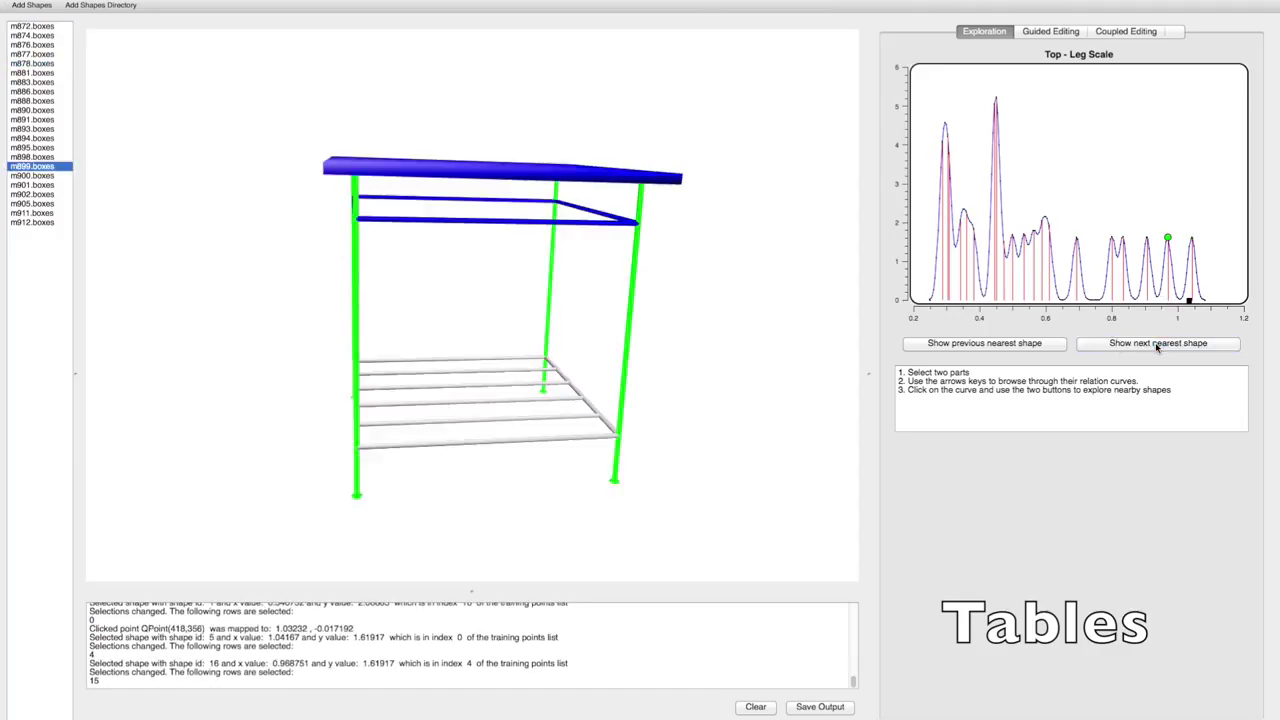
{"action": "left_click", "coordinate": [1157, 343]}
{"action": "left_click", "coordinate": [1157, 344]}
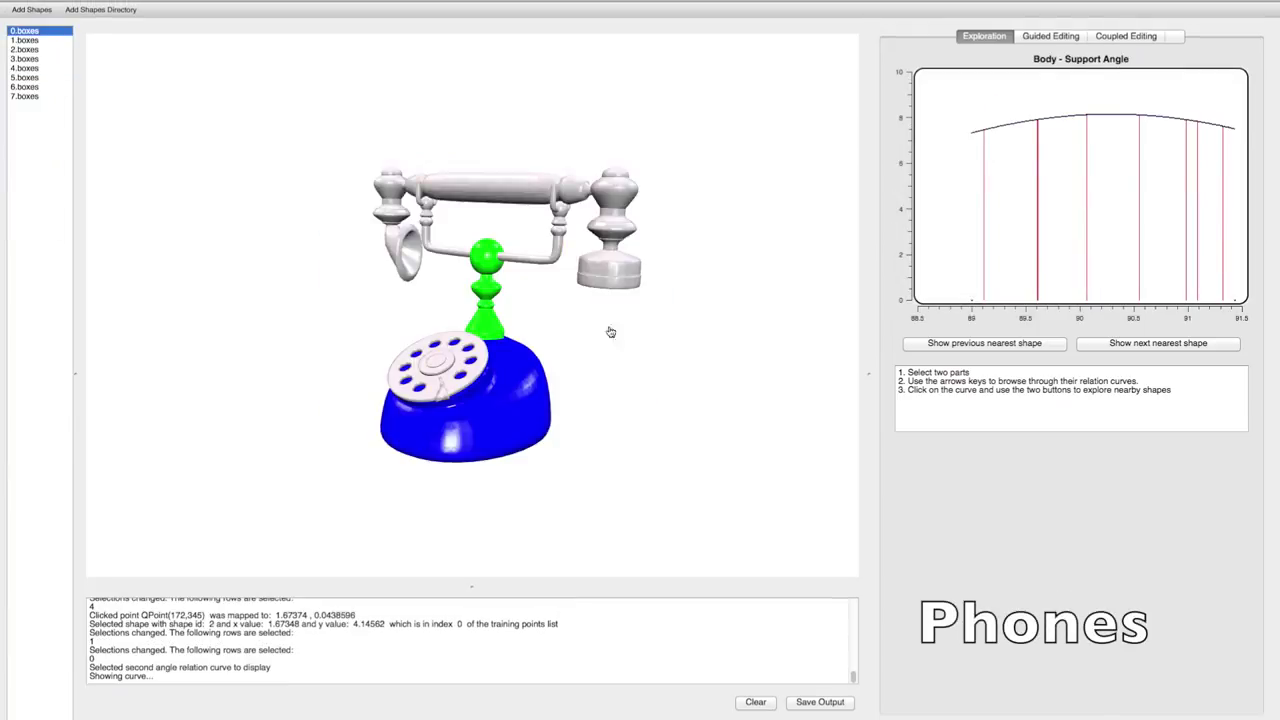
{"action": "left_click_drag", "start_coordinate": [611, 331], "coordinate": [565, 337]}
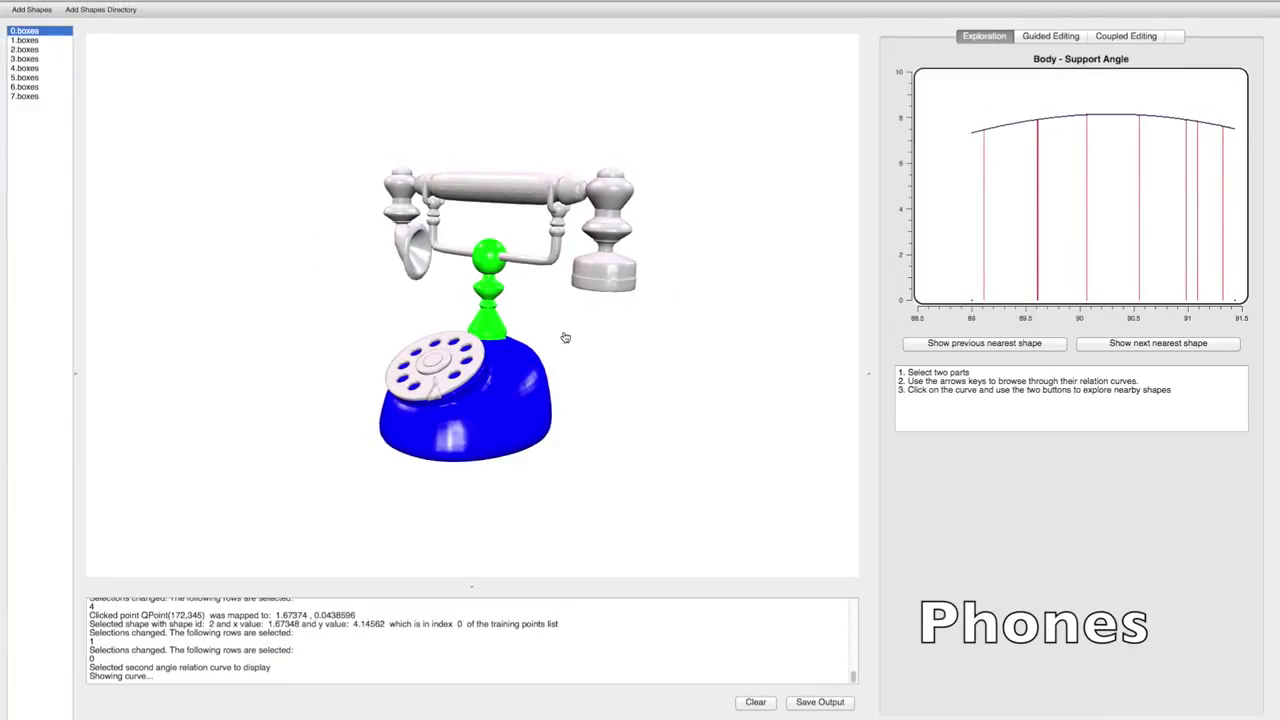
Switch to the Body - Support Scale curve and load phones nearest its 1.67, 2.8 and 3.7 peaks.
{"action": "key", "text": "Down"}
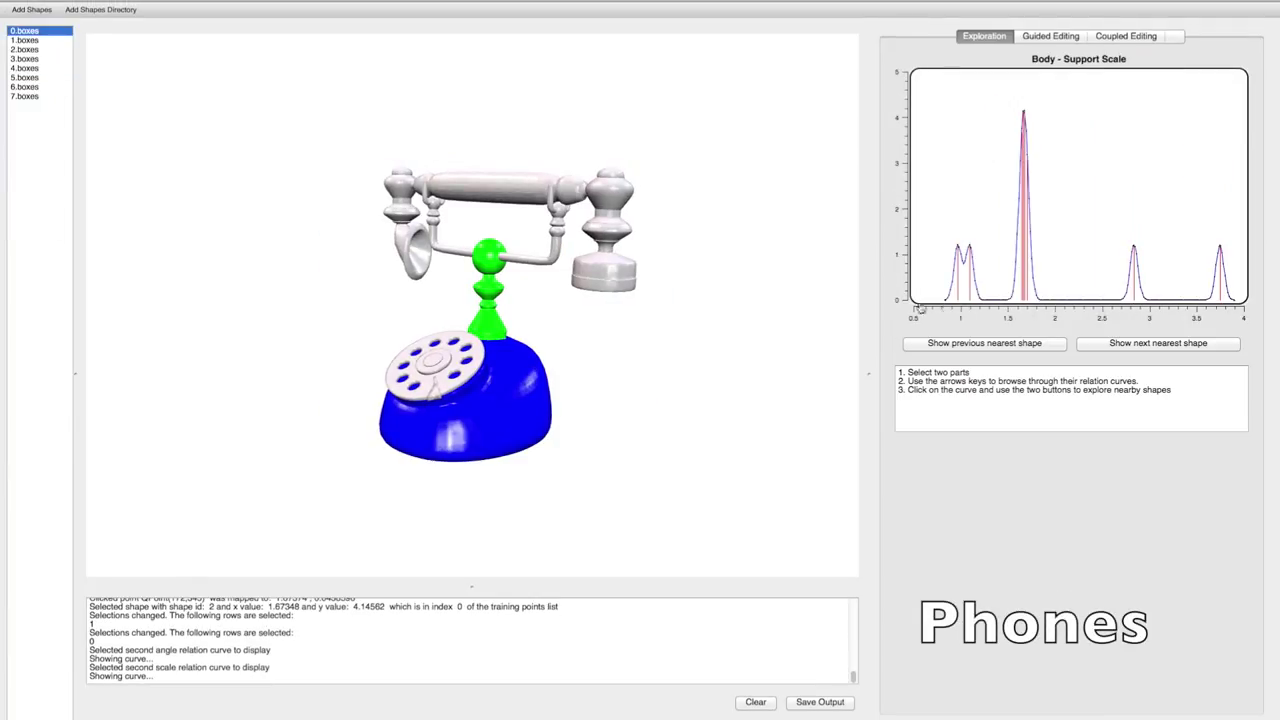
{"action": "left_click", "coordinate": [958, 303]}
{"action": "left_click", "coordinate": [1158, 344]}
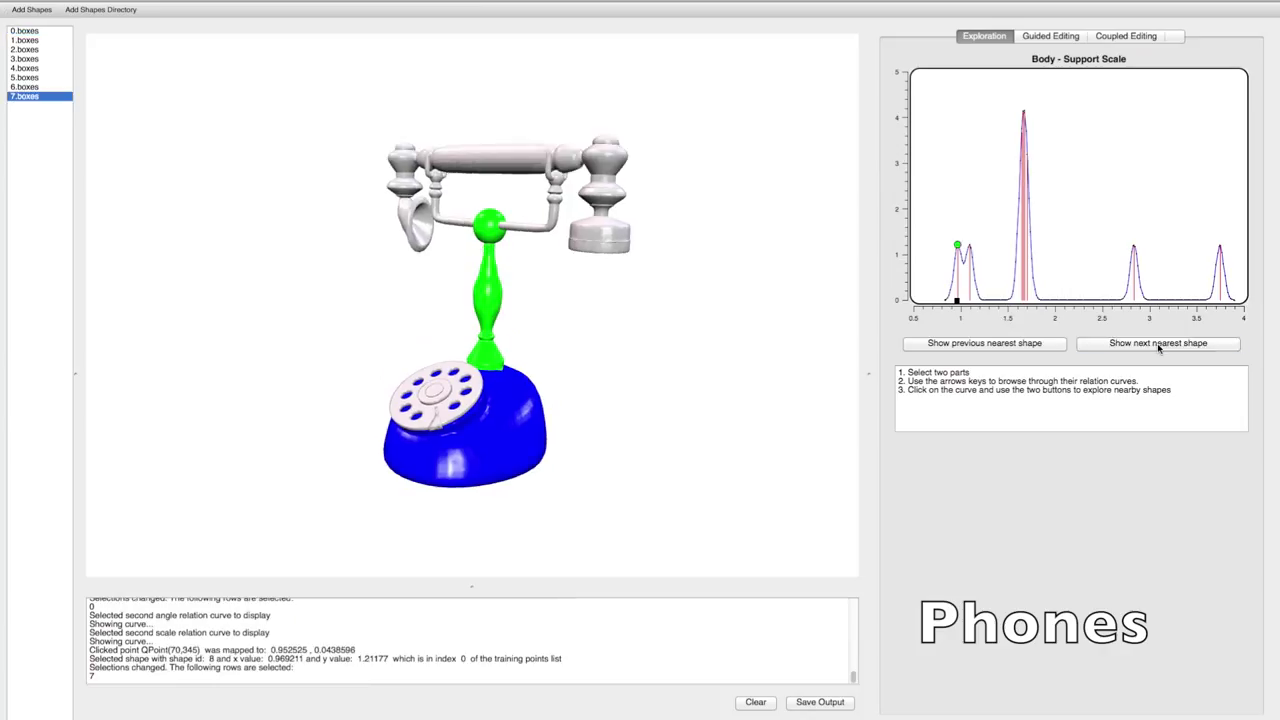
{"action": "left_click", "coordinate": [1159, 345]}
{"action": "left_click", "coordinate": [1025, 303]}
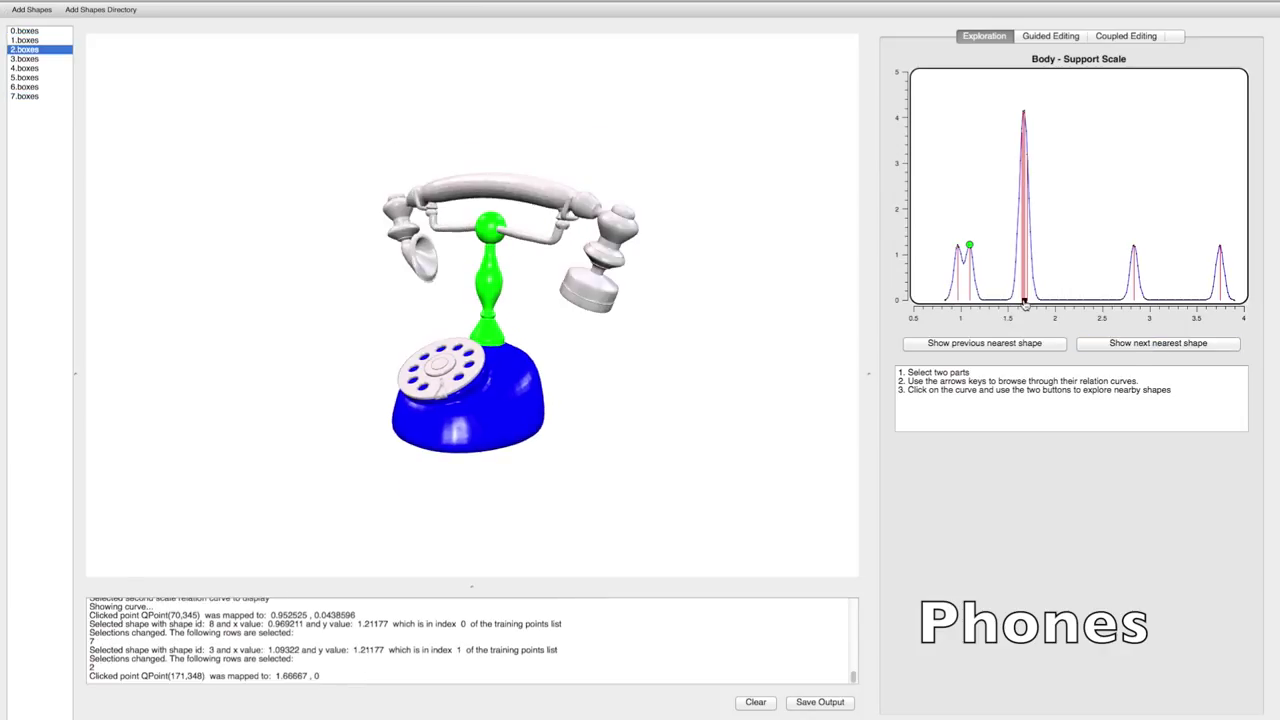
{"action": "left_click", "coordinate": [1140, 350]}
{"action": "left_click", "coordinate": [1137, 311]}
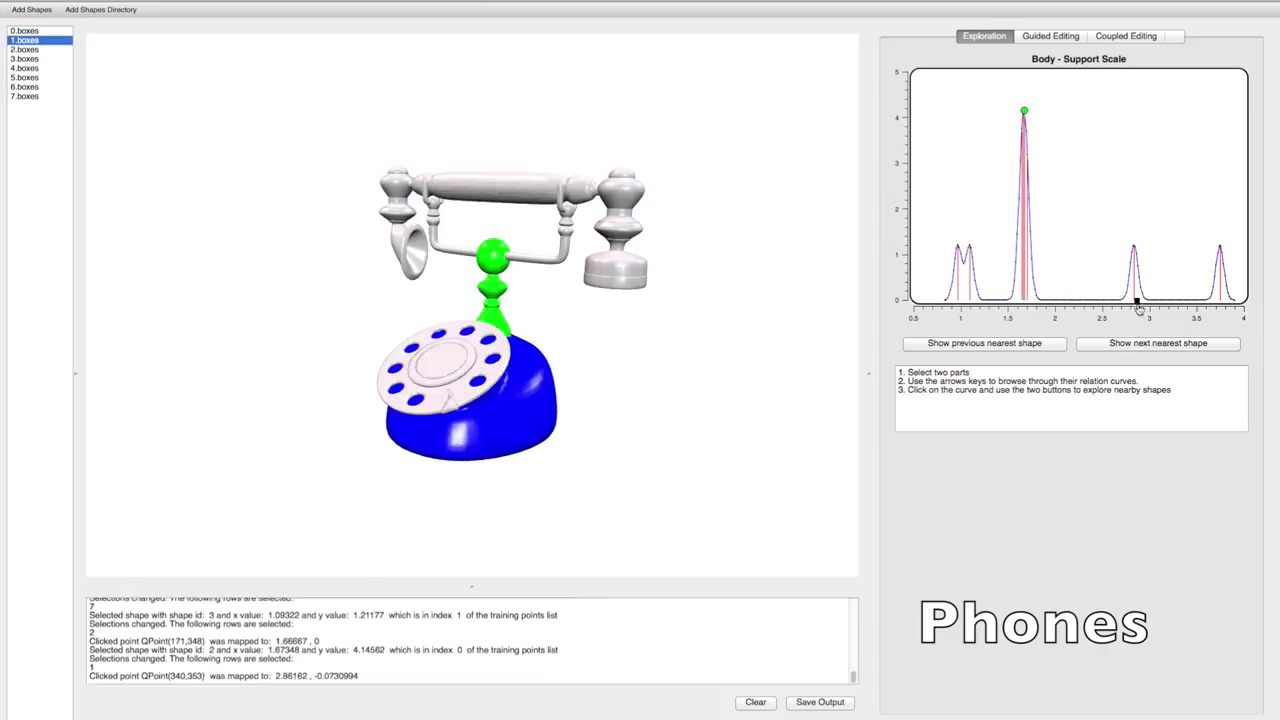
{"action": "left_click", "coordinate": [1155, 350]}
{"action": "left_click", "coordinate": [1213, 305]}
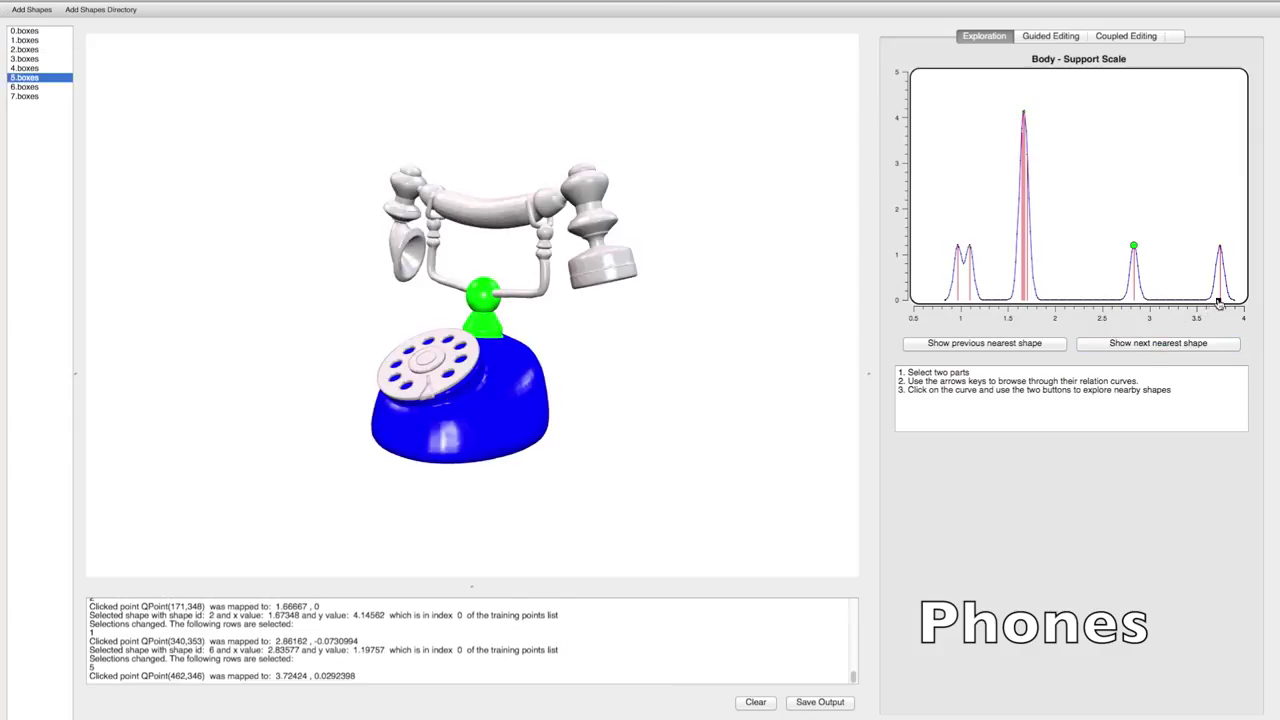
{"action": "left_click", "coordinate": [1192, 344]}
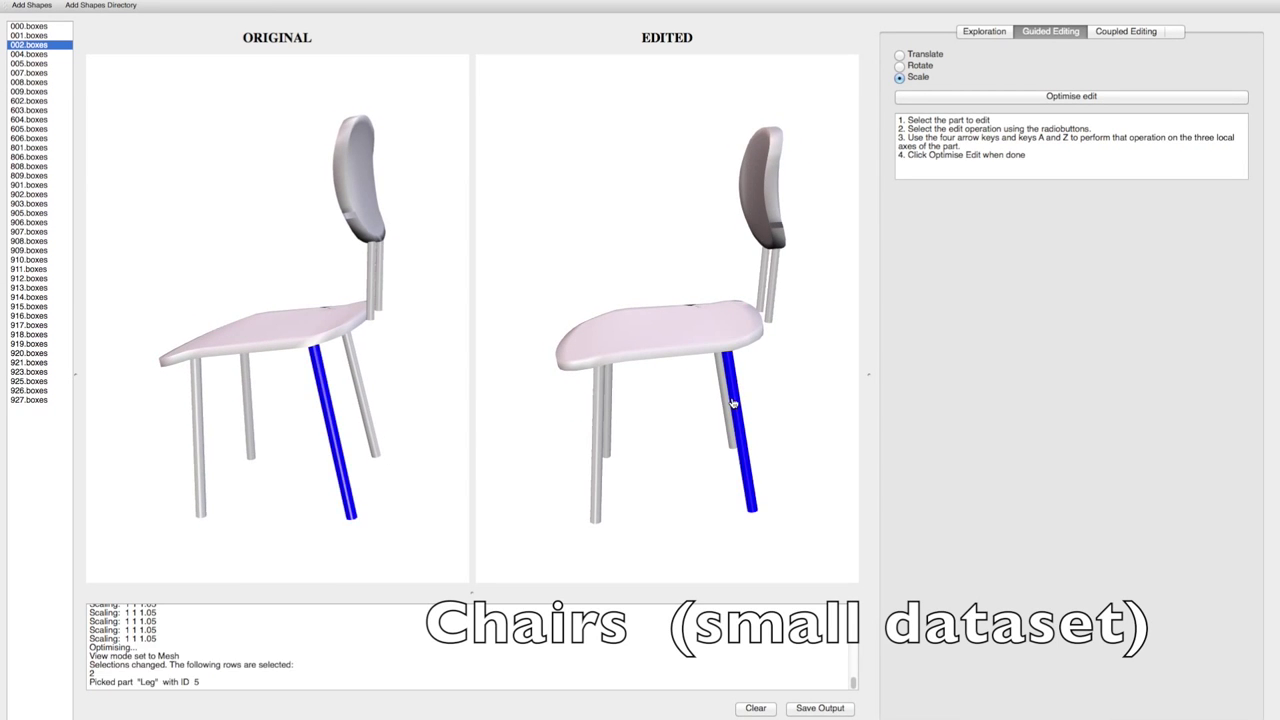
Rotate the picked chair leg, optimise the other legs to match, then load chair 909.boxes.
{"action": "left_click", "coordinate": [899, 65]}
{"action": "key", "text": "a"}
{"action": "key", "text": "a"}
{"action": "key", "text": "a"}
{"action": "key", "text": "a"}
{"action": "key", "text": "a"}
{"action": "key", "text": "a"}
{"action": "key", "text": "a"}
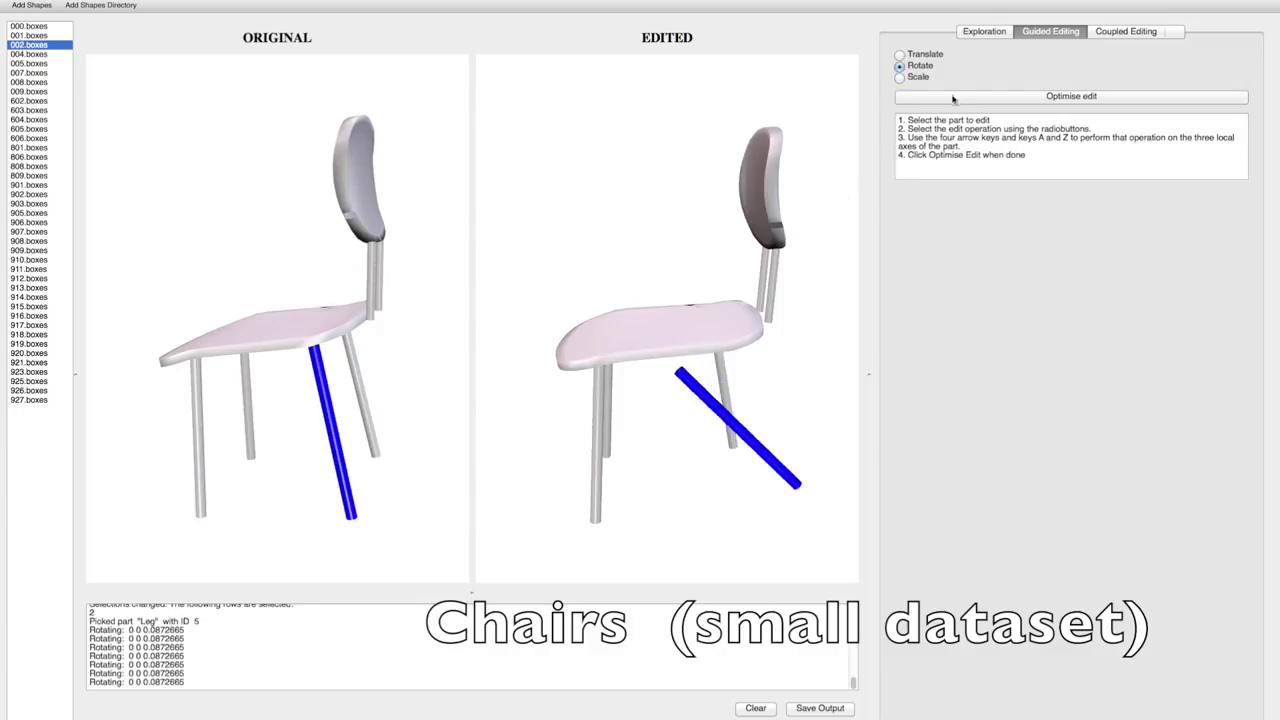
{"action": "left_click", "coordinate": [953, 97]}
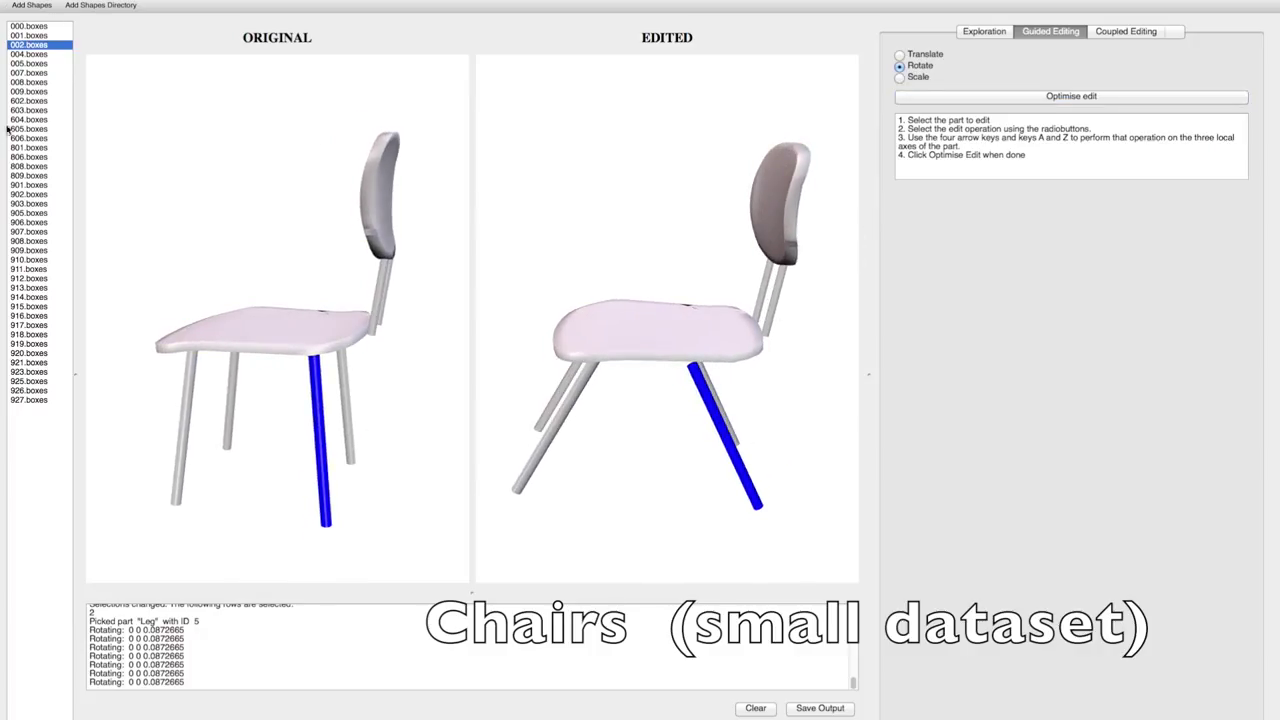
{"action": "left_click", "coordinate": [30, 250]}
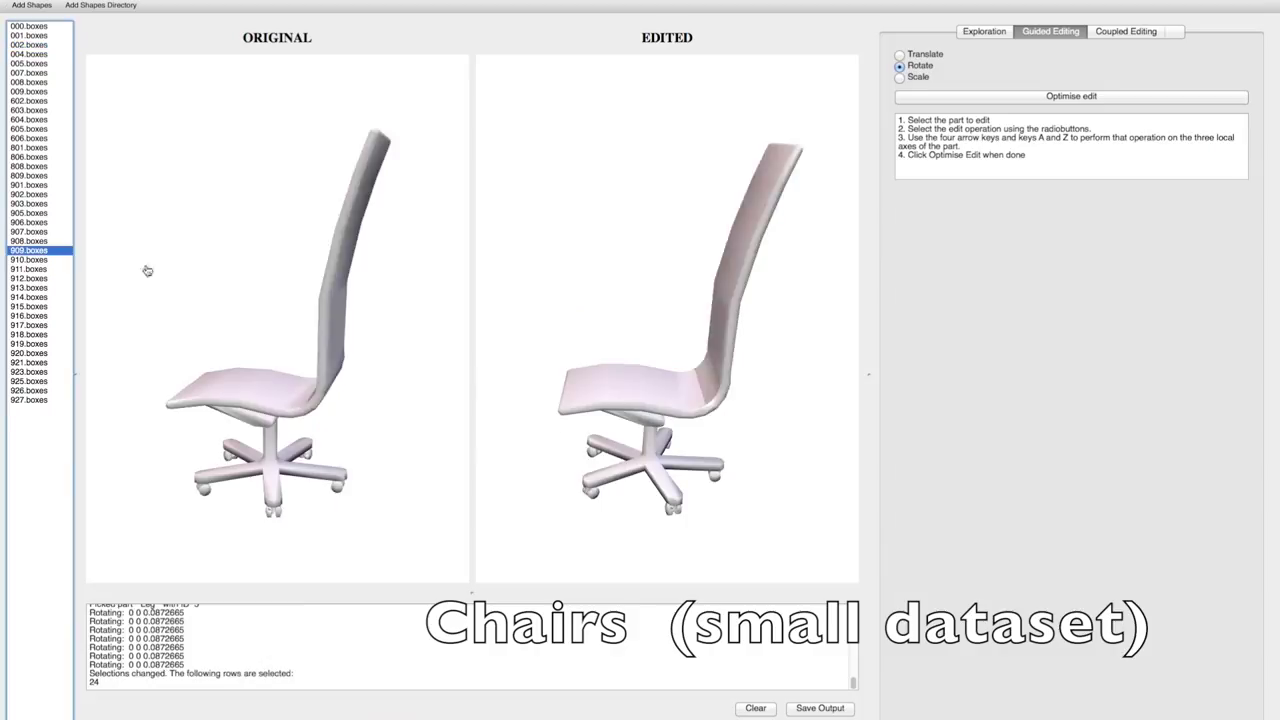
Tilt the office chair's back backward, then forward, optimising the chair after each tilt.
{"action": "left_click", "coordinate": [724, 338]}
{"action": "key", "text": "z"}
{"action": "key", "text": "z"}
{"action": "key", "text": "z"}
{"action": "key", "text": "z"}
{"action": "key", "text": "z"}
{"action": "key", "text": "z"}
{"action": "key", "text": "z"}
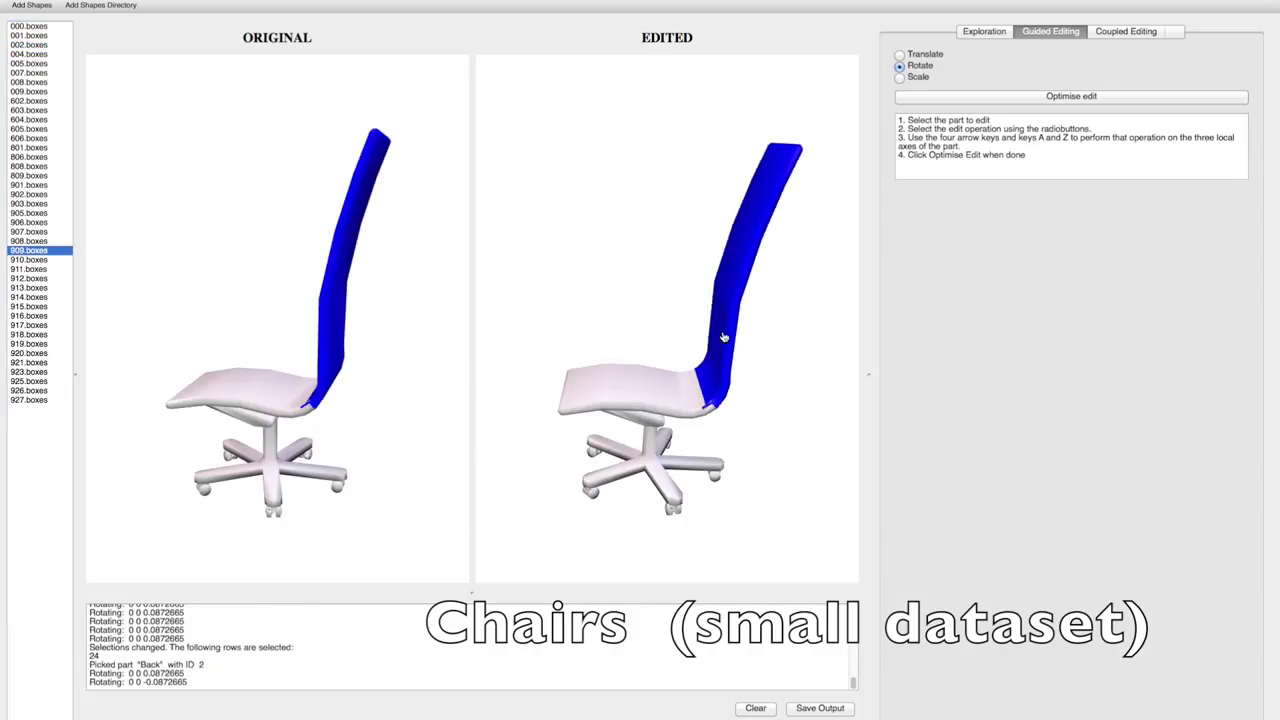
{"action": "key", "text": "z"}
{"action": "key", "text": "z"}
{"action": "key", "text": "z"}
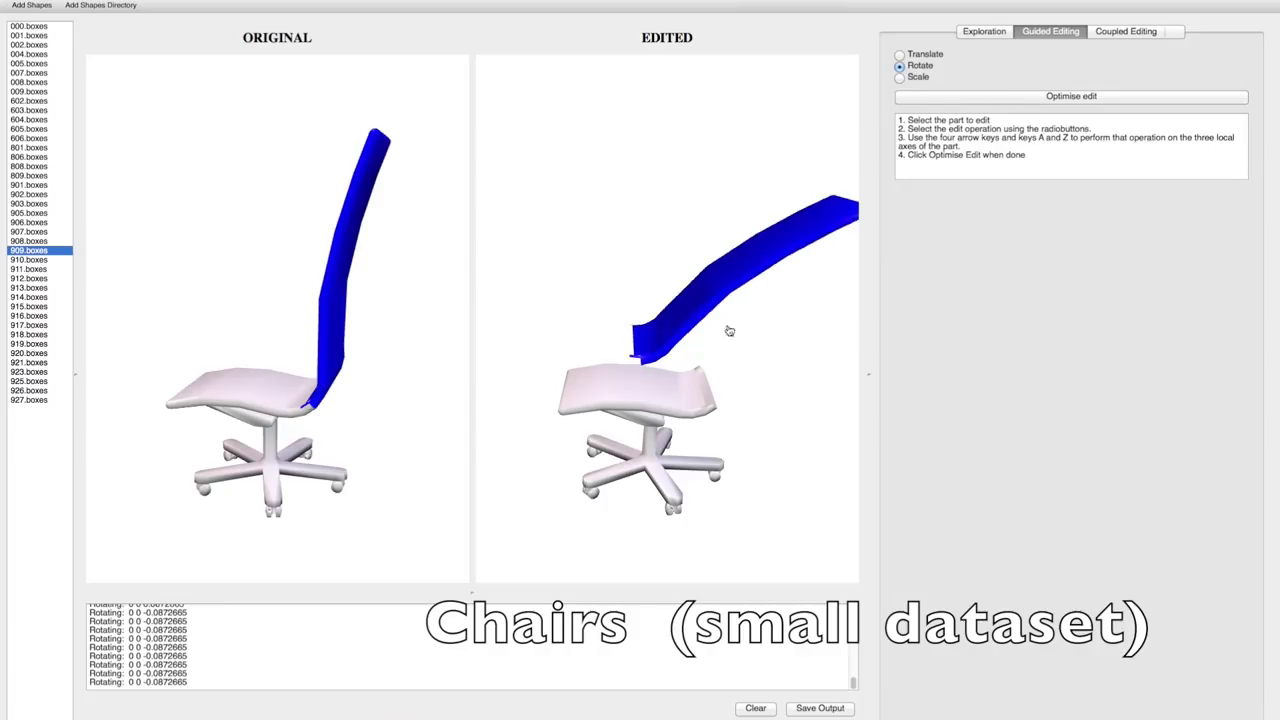
{"action": "left_click", "coordinate": [962, 100]}
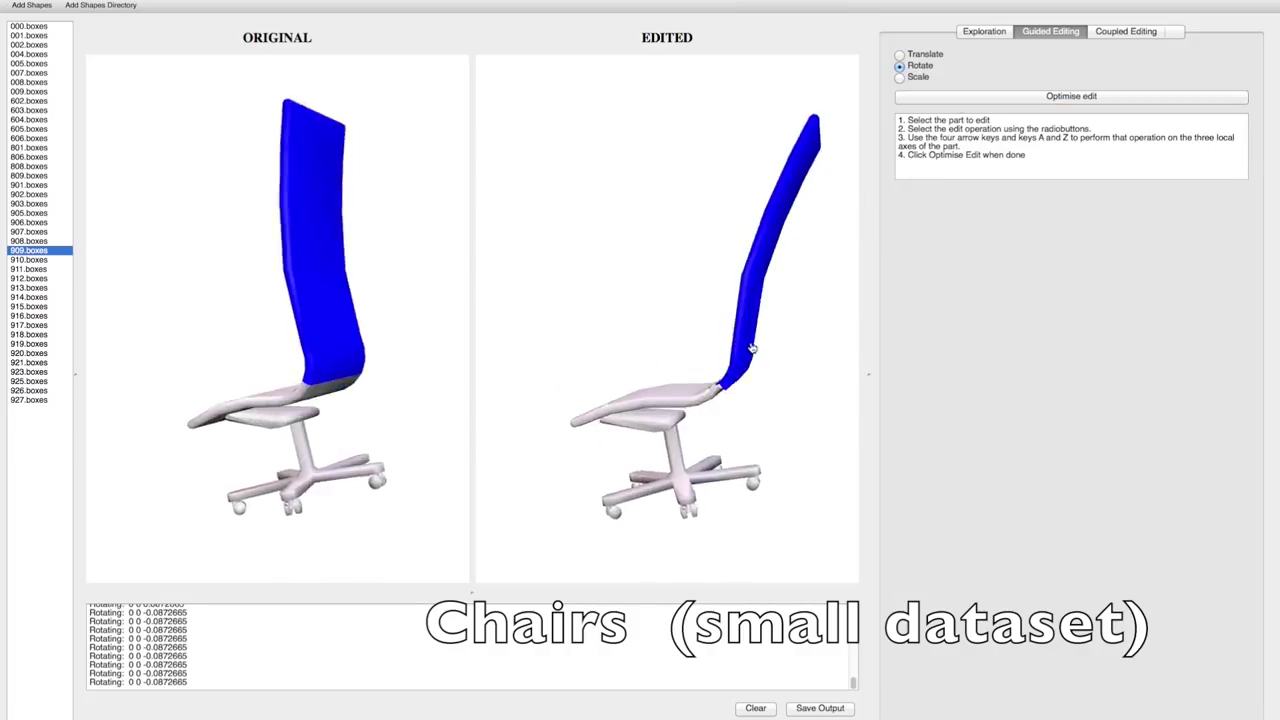
{"action": "left_click", "coordinate": [766, 286]}
{"action": "key", "text": "a"}
{"action": "key", "text": "a"}
{"action": "key", "text": "a"}
{"action": "key", "text": "a"}
{"action": "key", "text": "a"}
{"action": "key", "text": "a"}
{"action": "key", "text": "a"}
{"action": "key", "text": "a"}
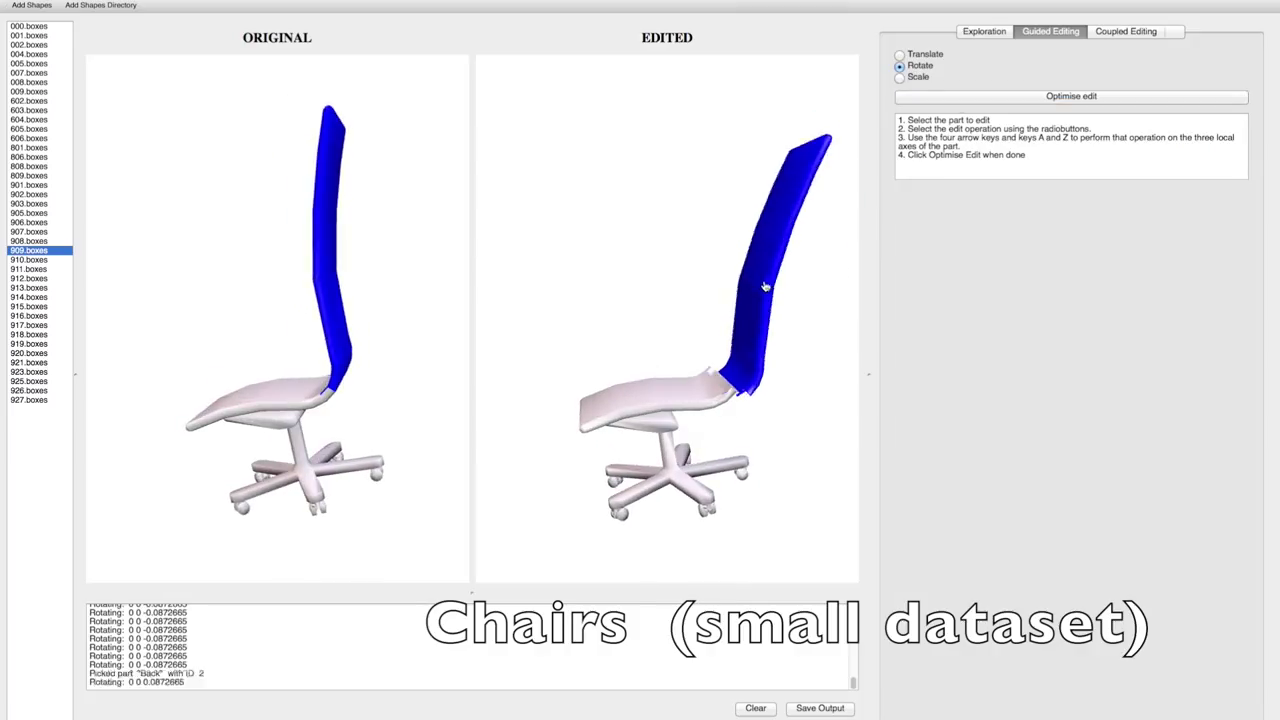
{"action": "key", "text": "a"}
{"action": "key", "text": "a"}
{"action": "key", "text": "a"}
{"action": "key", "text": "a"}
{"action": "key", "text": "a"}
{"action": "key", "text": "a"}
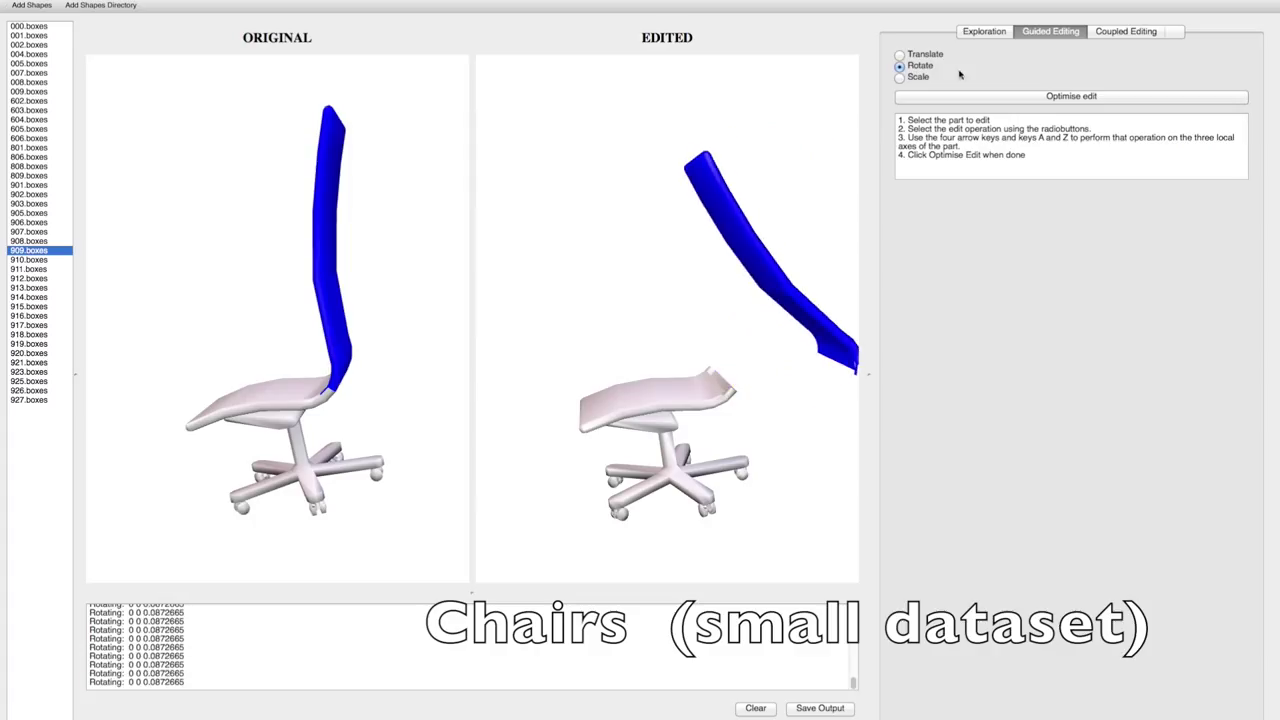
{"action": "left_click", "coordinate": [963, 100]}
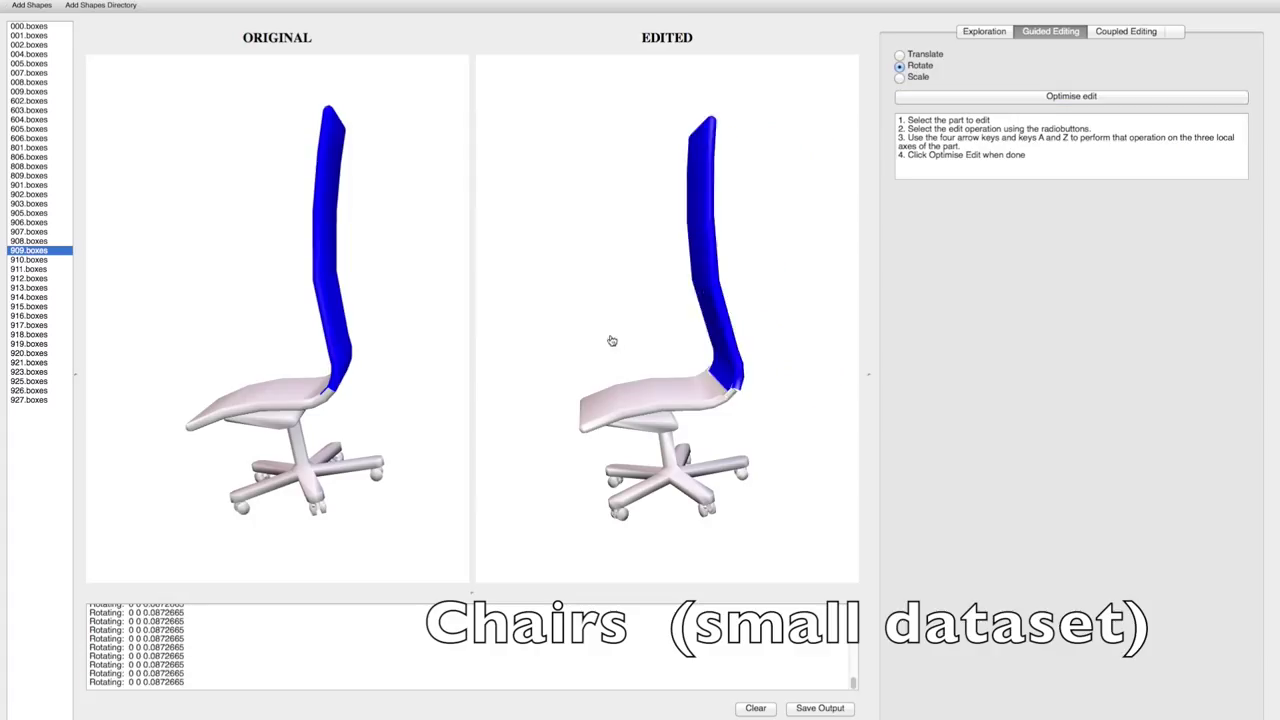
{"action": "left_click_drag", "start_coordinate": [609, 337], "coordinate": [729, 382]}
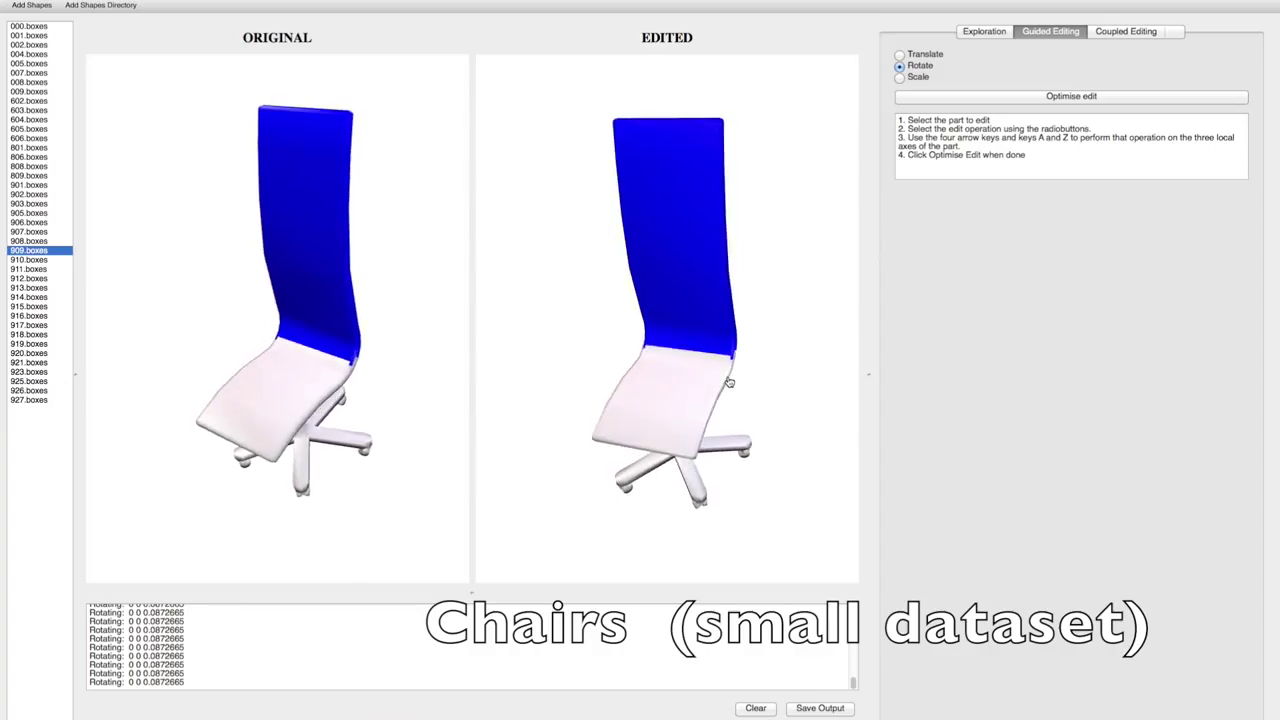
Load ladder-back chair 902.boxes, shorten one leg by scaling, and optimise the whole chair.
{"action": "left_click", "coordinate": [30, 195]}
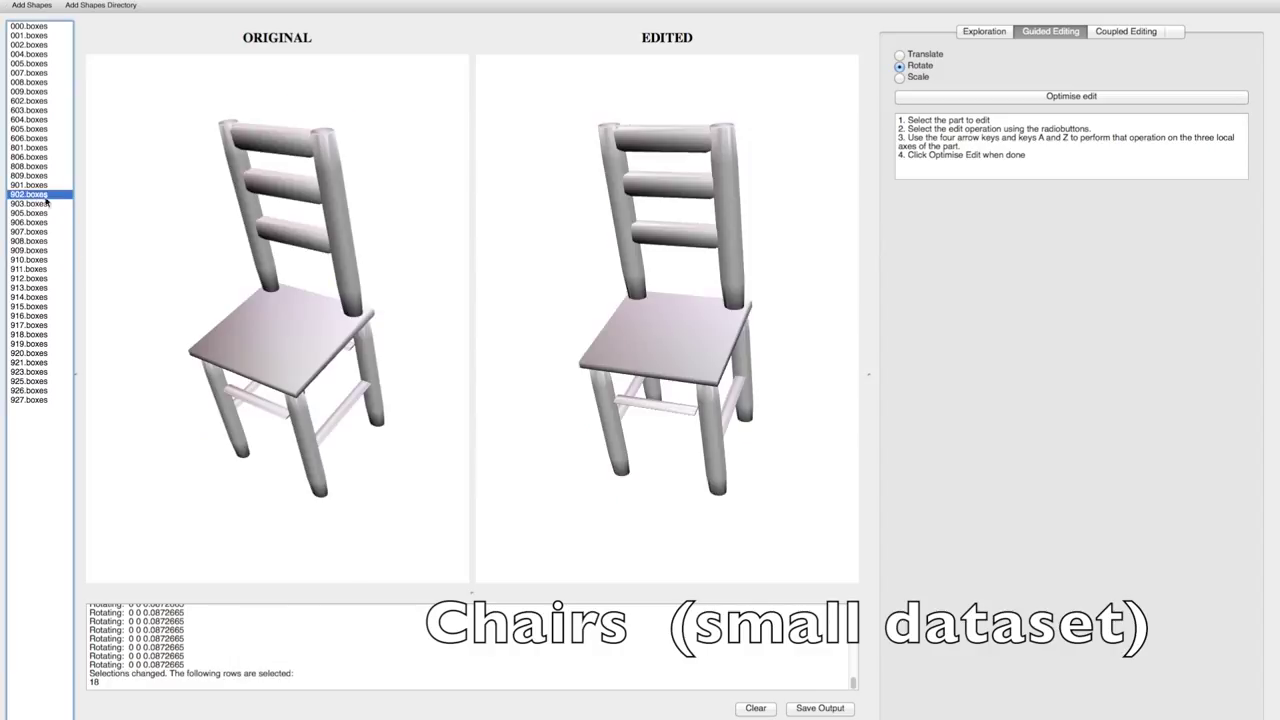
{"action": "left_click_drag", "start_coordinate": [585, 449], "coordinate": [516, 339]}
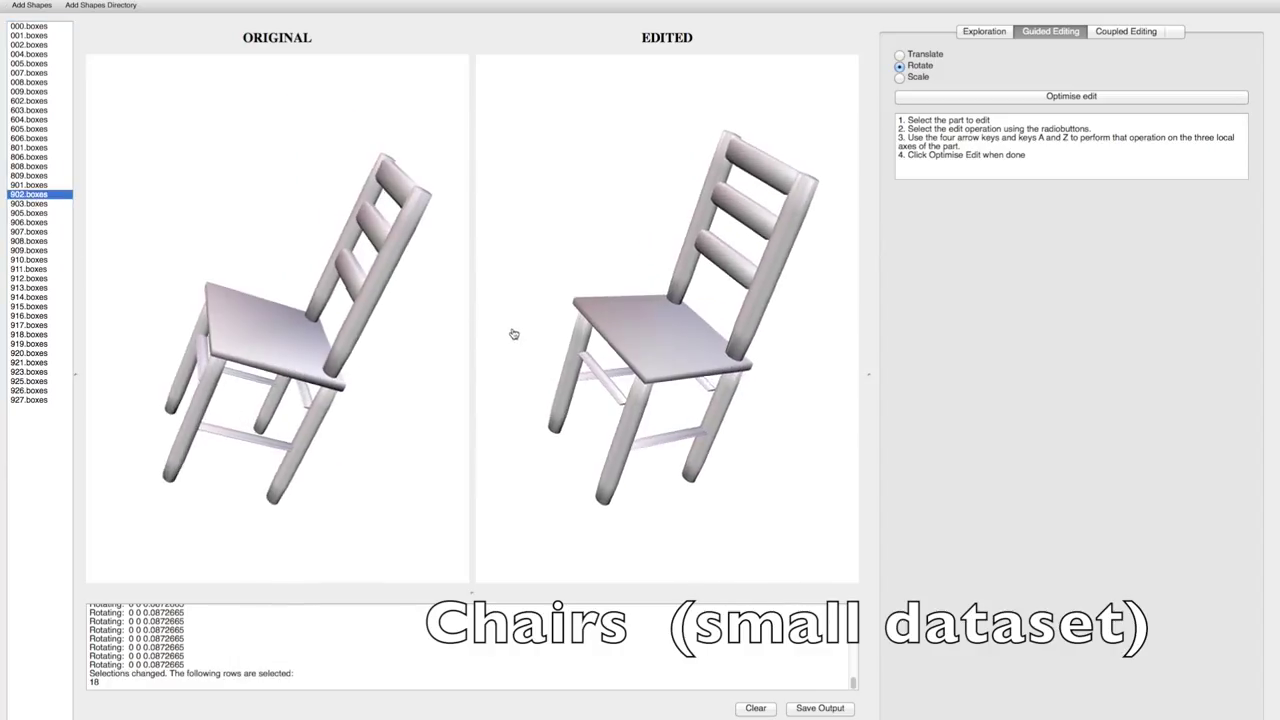
{"action": "left_click", "coordinate": [614, 463]}
{"action": "left_click", "coordinate": [900, 77]}
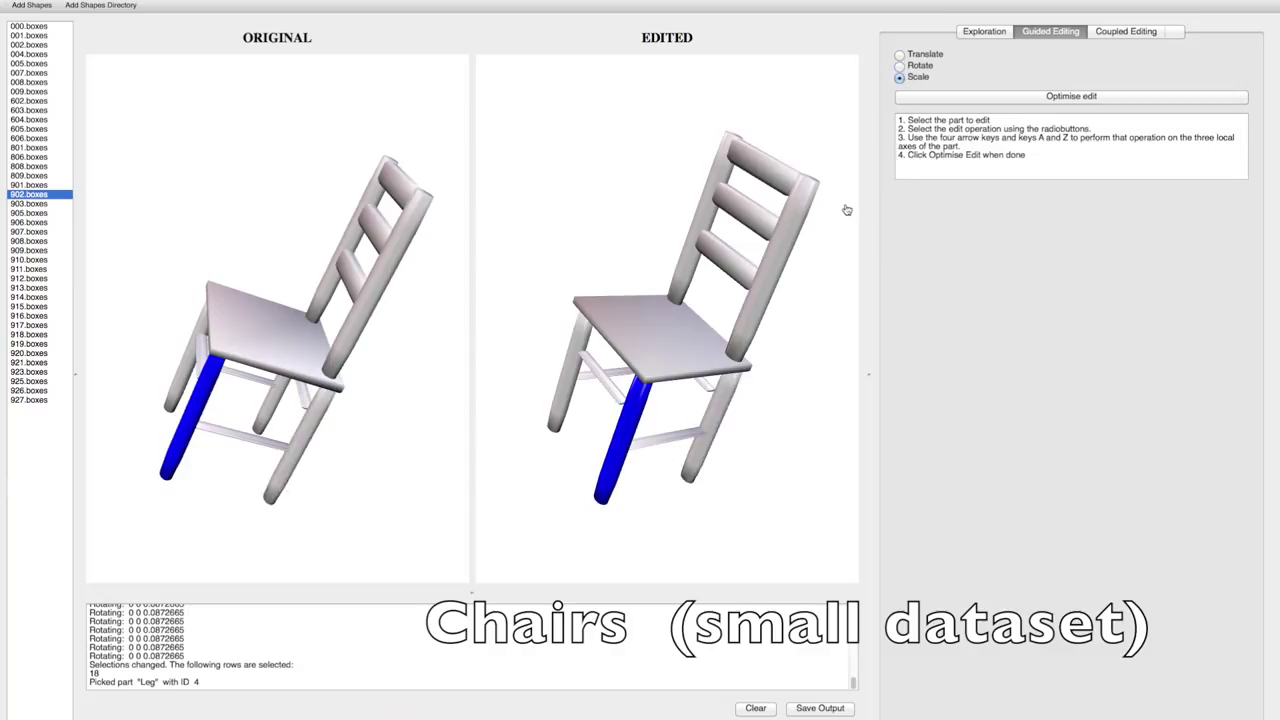
{"action": "key", "text": "Down"}
{"action": "key", "text": "Down"}
{"action": "key", "text": "Down"}
{"action": "key", "text": "Down"}
{"action": "key", "text": "Down"}
{"action": "key", "text": "Down"}
{"action": "key", "text": "Down"}
{"action": "key", "text": "Down"}
{"action": "key", "text": "Down"}
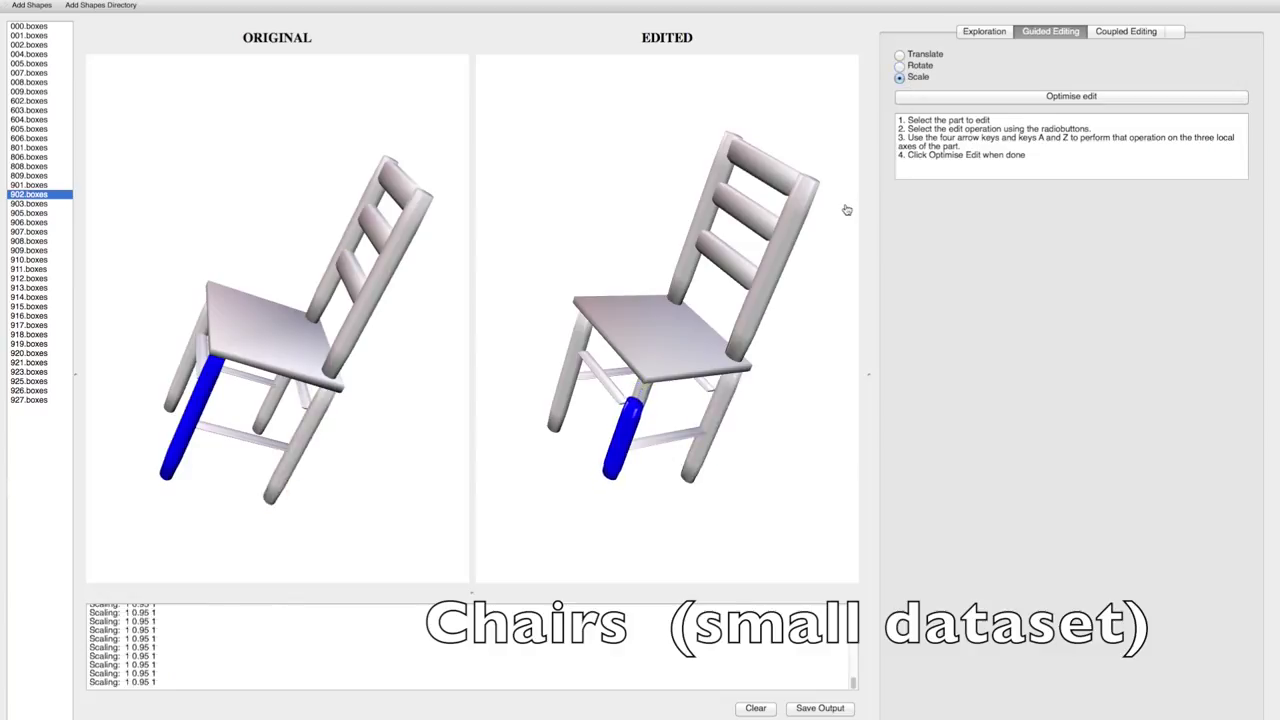
{"action": "left_click", "coordinate": [998, 99]}
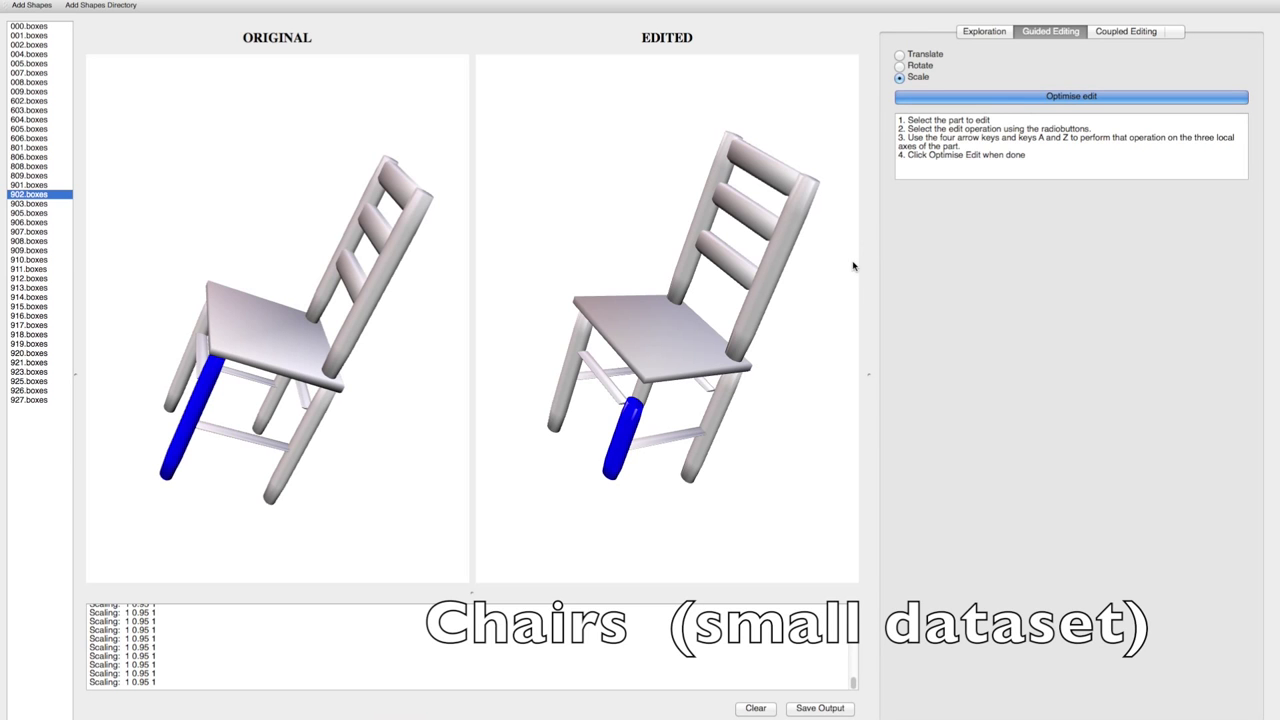
{"action": "left_click_drag", "start_coordinate": [831, 306], "coordinate": [790, 300]}
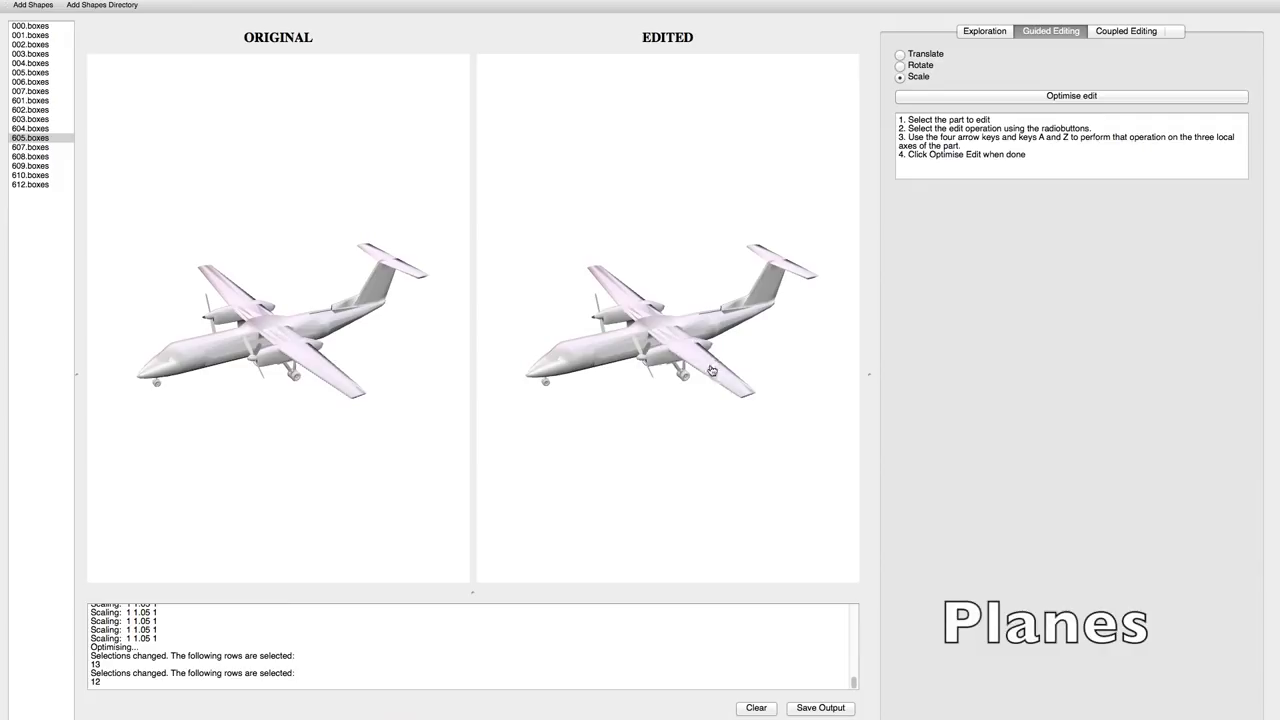
Rotate plane 605.boxes's wing forward and optimise the plane.
{"action": "left_click", "coordinate": [711, 374]}
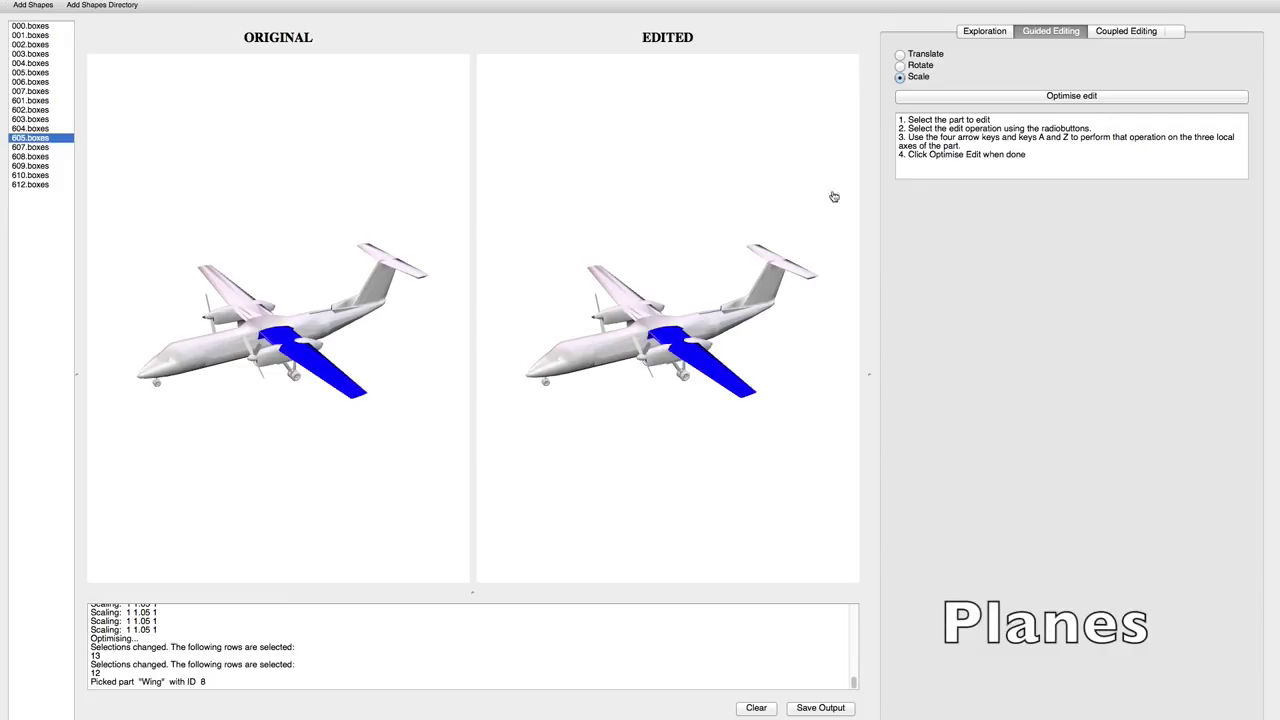
{"action": "left_click", "coordinate": [901, 65]}
{"action": "key", "text": "Right"}
{"action": "key", "text": "Right"}
{"action": "key", "text": "Right"}
{"action": "key", "text": "Right"}
{"action": "key", "text": "Right"}
{"action": "key", "text": "Right"}
{"action": "key", "text": "Right"}
{"action": "key", "text": "Right"}
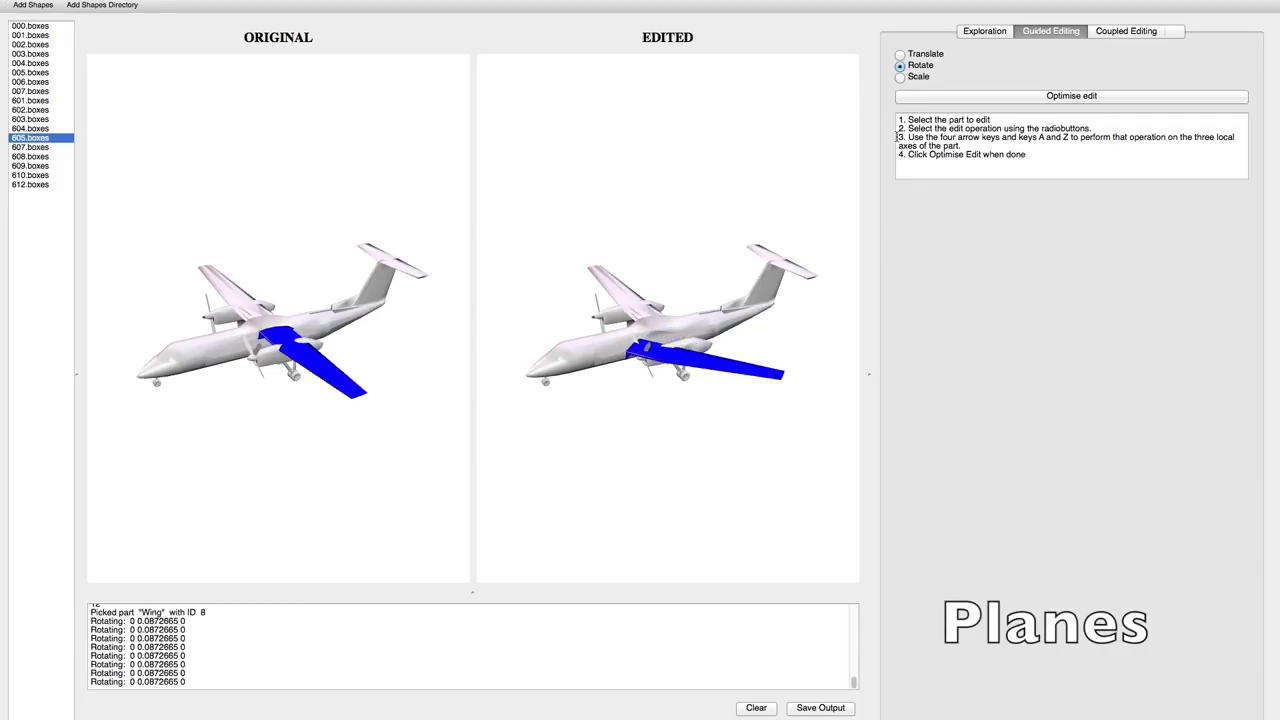
{"action": "left_click", "coordinate": [1148, 92]}
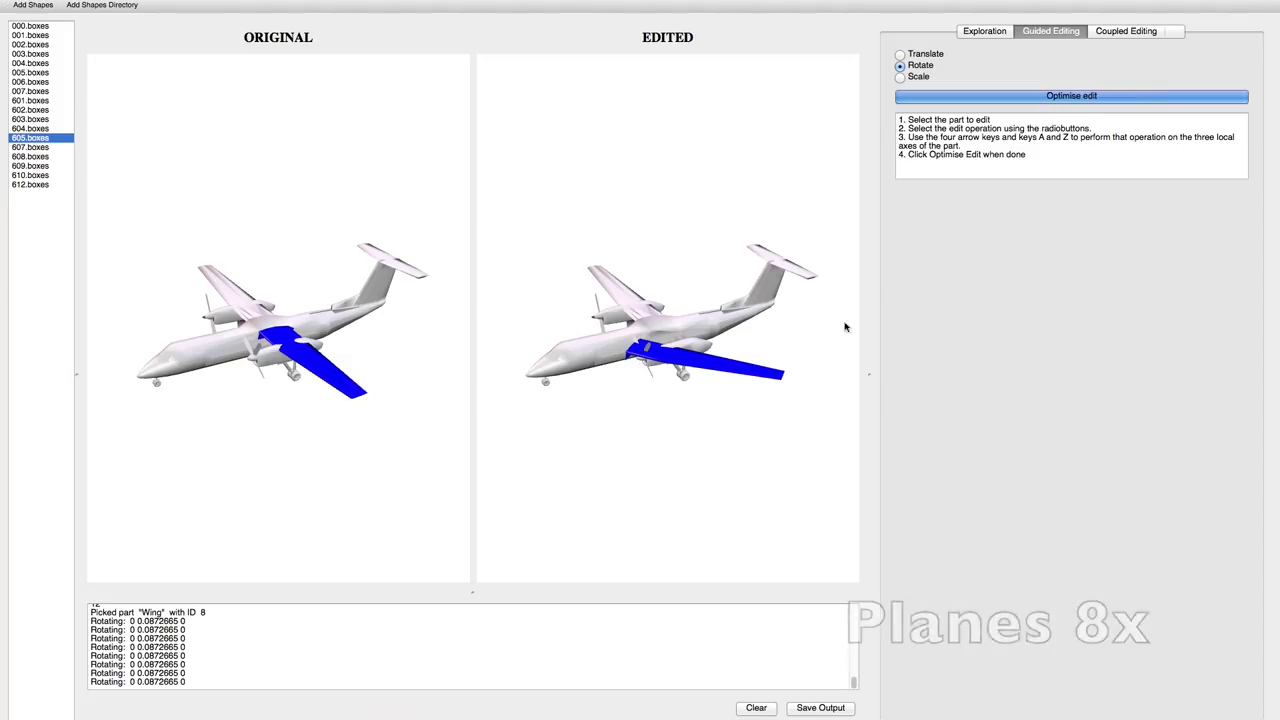
{"action": "mouse_move", "coordinate": [820, 327]}
{"action": "left_mouse_down"}
{"action": "mouse_move", "coordinate": [823, 354]}
{"action": "mouse_move", "coordinate": [820, 337]}
{"action": "mouse_move", "coordinate": [803, 337]}
{"action": "left_mouse_up"}
Load four-engine plane 608.boxes, rotate its wing toward vertical, and optimise it.
{"action": "left_click", "coordinate": [44, 159]}
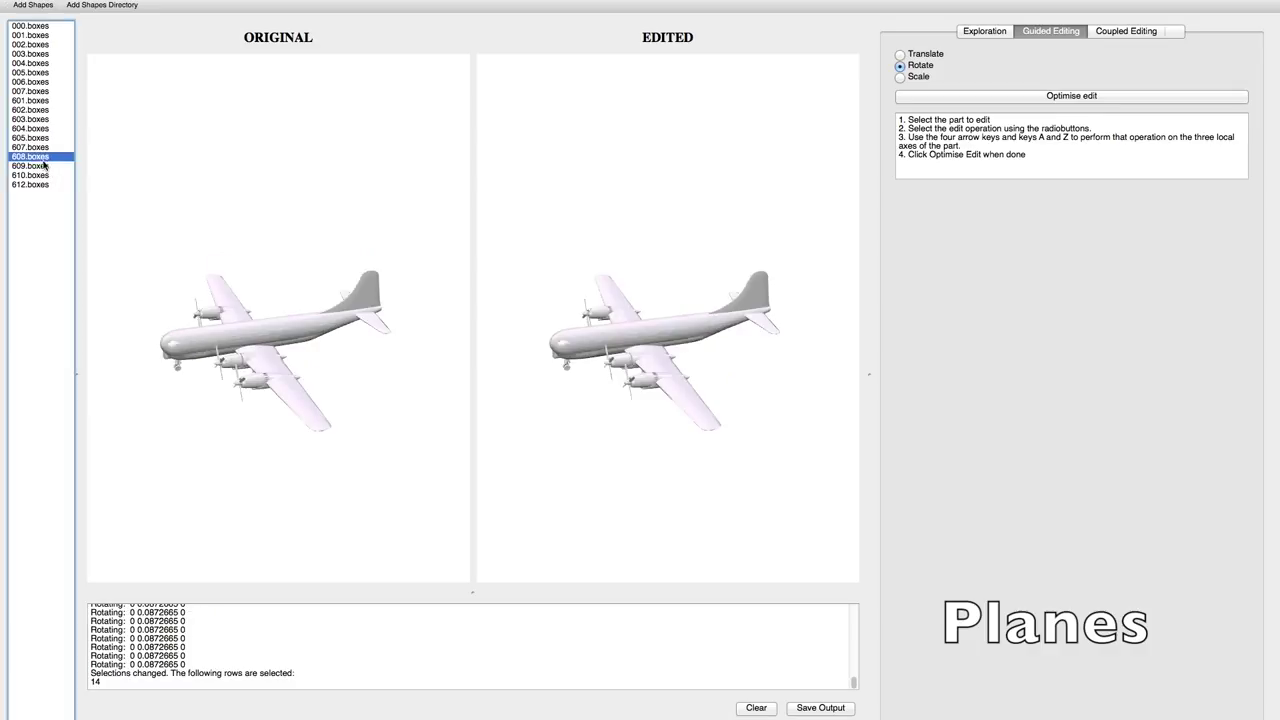
{"action": "left_click", "coordinate": [684, 412]}
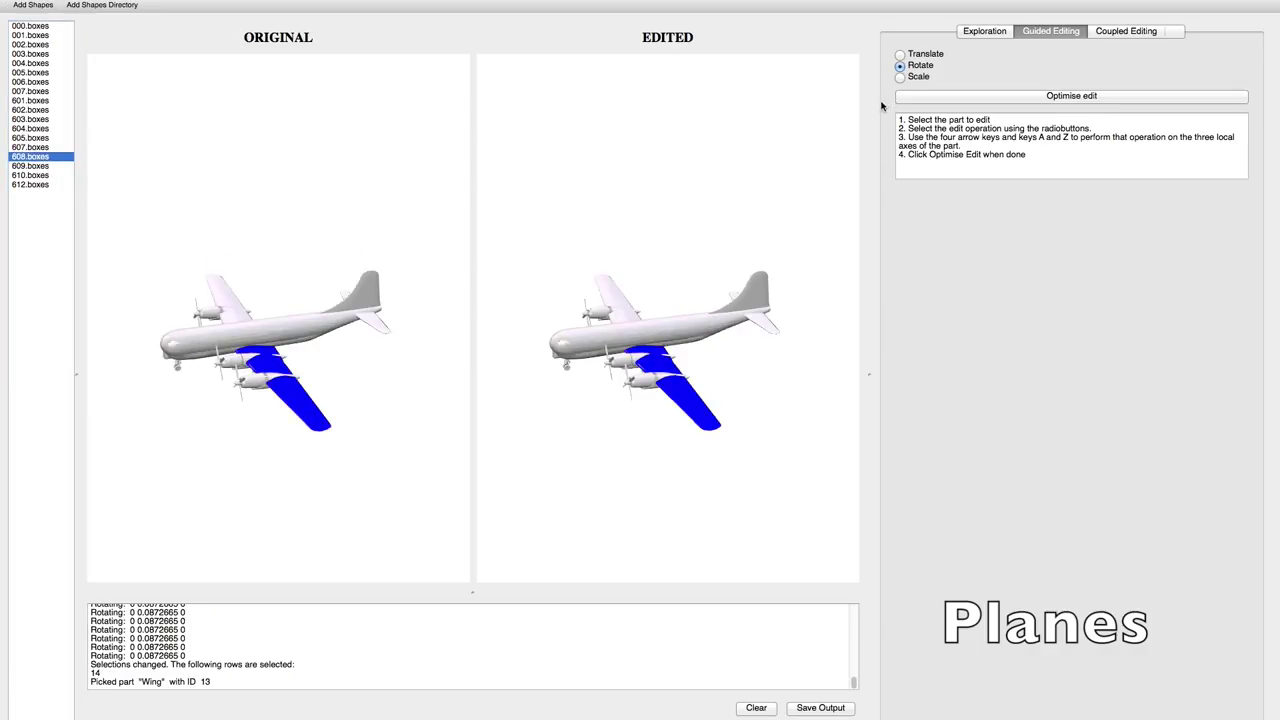
{"action": "key", "text": "Left"}
{"action": "key", "text": "Left"}
{"action": "key", "text": "Left"}
{"action": "key", "text": "Left"}
{"action": "key", "text": "Left"}
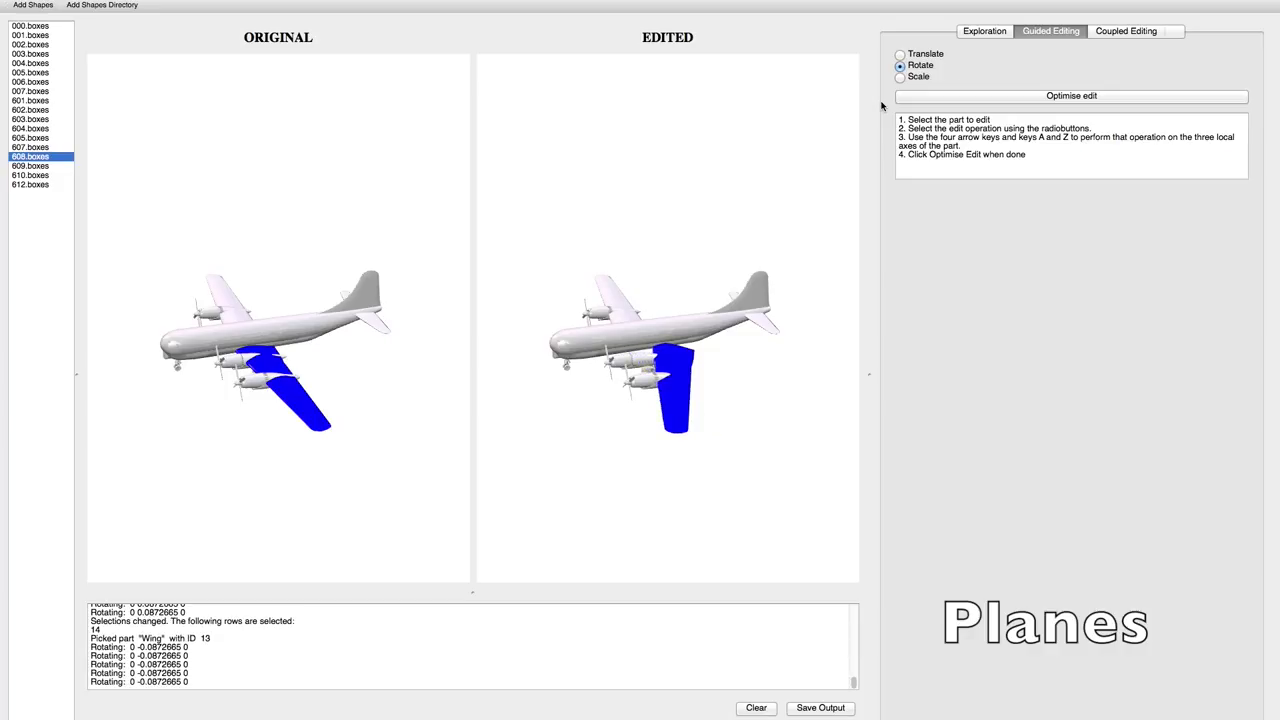
{"action": "key", "text": "Right"}
{"action": "left_click", "coordinate": [899, 97]}
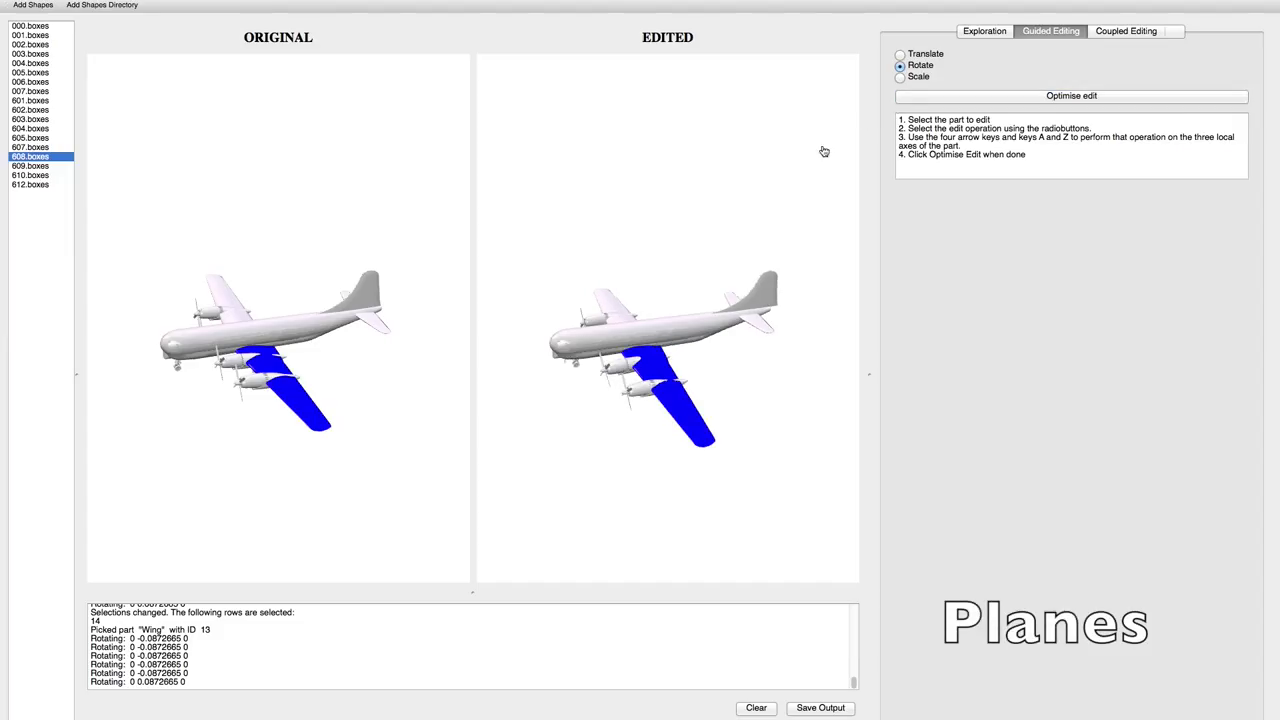
Load airliner 604.boxes, shorten its fuselage by scaling, and optimise the plane.
{"action": "left_click", "coordinate": [34, 129]}
{"action": "left_click", "coordinate": [636, 353]}
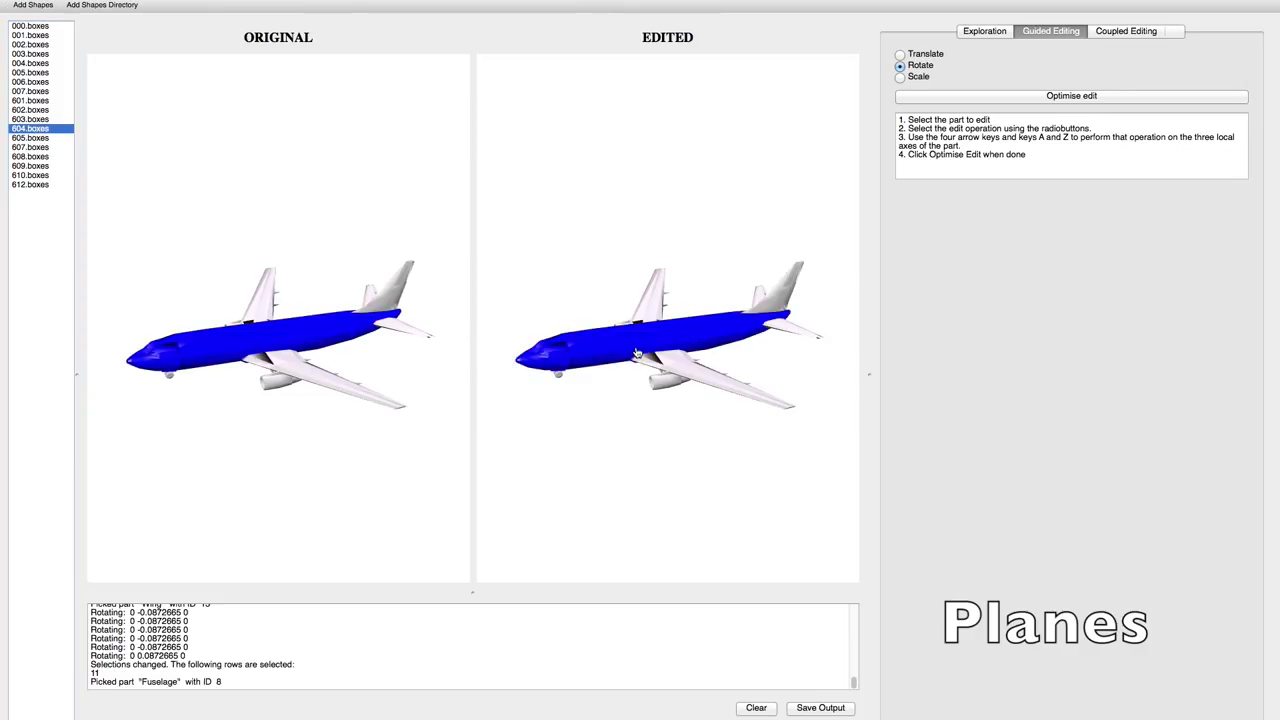
{"action": "left_click", "coordinate": [900, 77]}
{"action": "key", "text": "Left"}
{"action": "key", "text": "Left"}
{"action": "key", "text": "Left"}
{"action": "key", "text": "Left"}
{"action": "key", "text": "Left"}
{"action": "key", "text": "Left"}
{"action": "key", "text": "Left"}
{"action": "key", "text": "Left"}
{"action": "key", "text": "Left"}
{"action": "key", "text": "Left"}
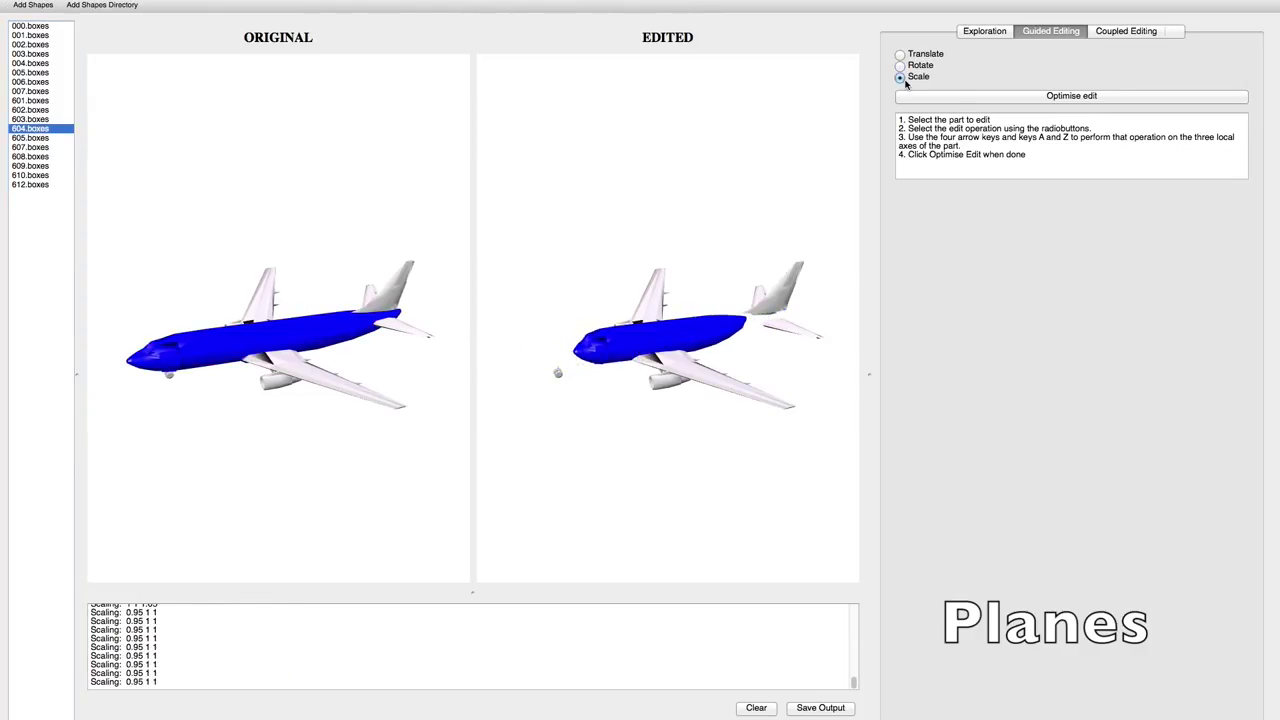
{"action": "left_click", "coordinate": [946, 94]}
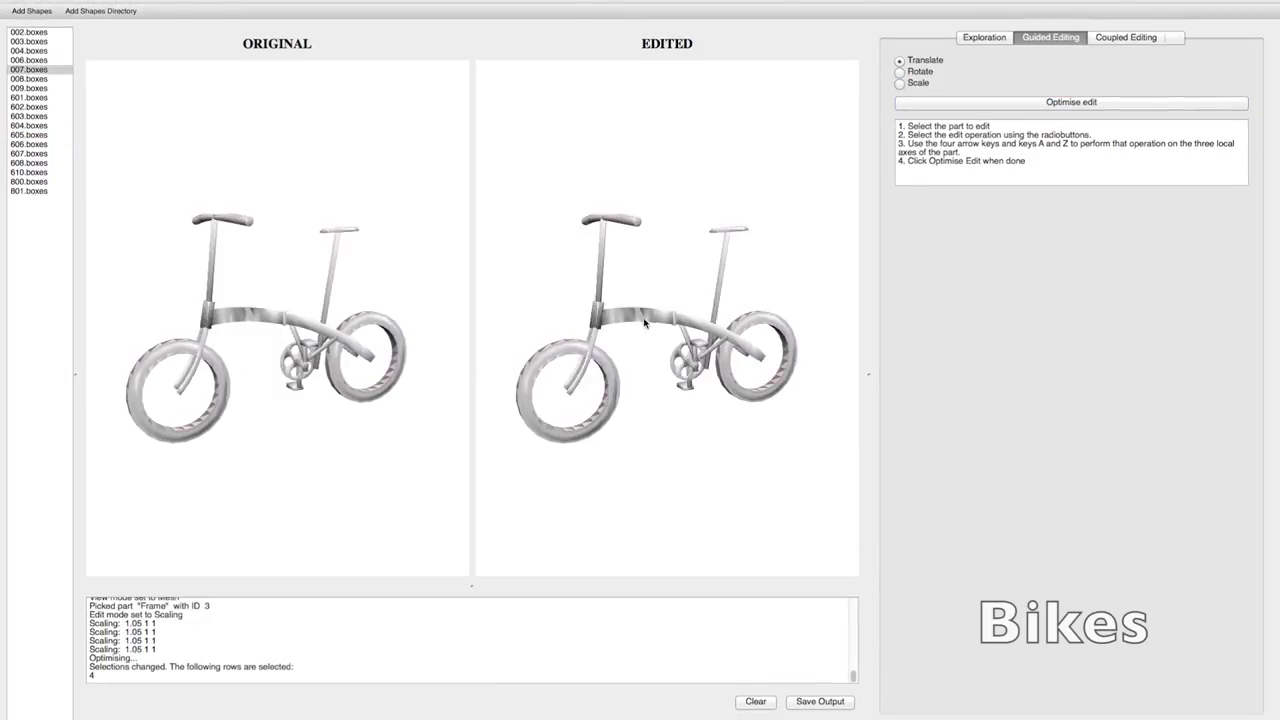
{"action": "left_click", "coordinate": [725, 250]}
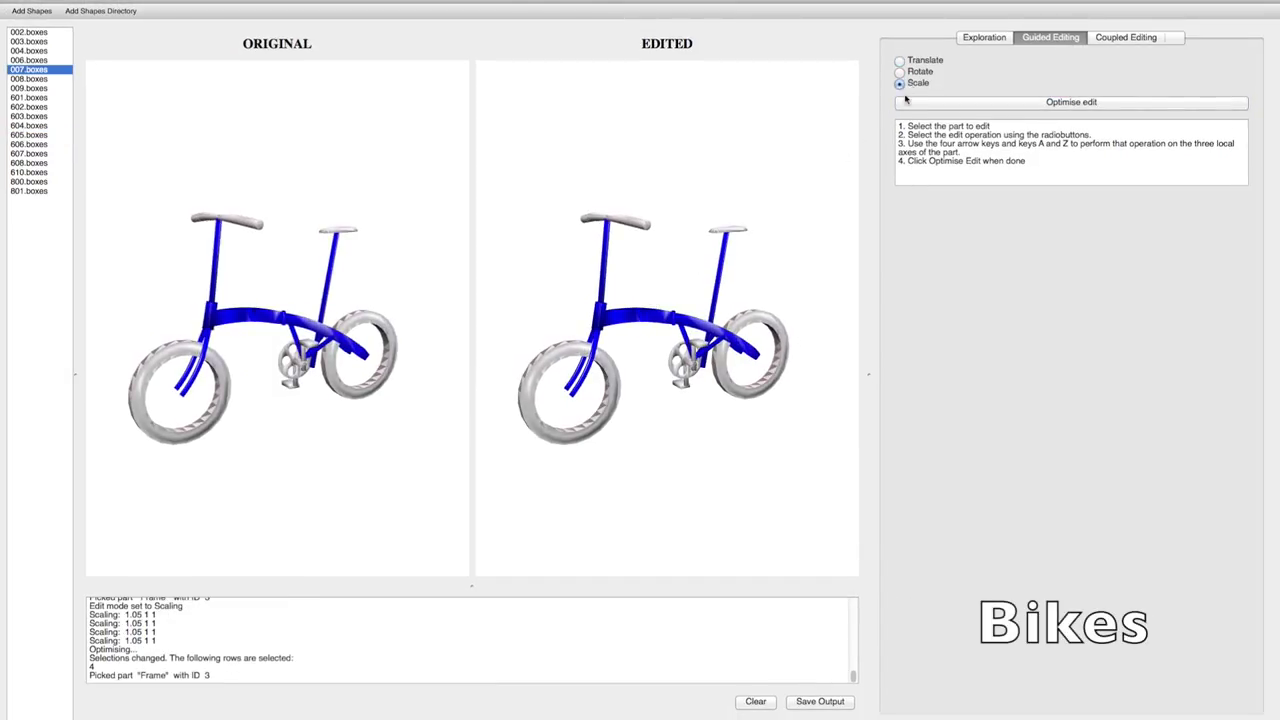
Shrink the bike frame and optimise the bike into a valid shape.
{"action": "key", "text": "Right"}
{"action": "key", "text": "Left"}
{"action": "key", "text": "Left"}
{"action": "key", "text": "Left"}
{"action": "key", "text": "Left"}
{"action": "key", "text": "Left"}
{"action": "key", "text": "Left"}
{"action": "key", "text": "Left"}
{"action": "key", "text": "Left"}
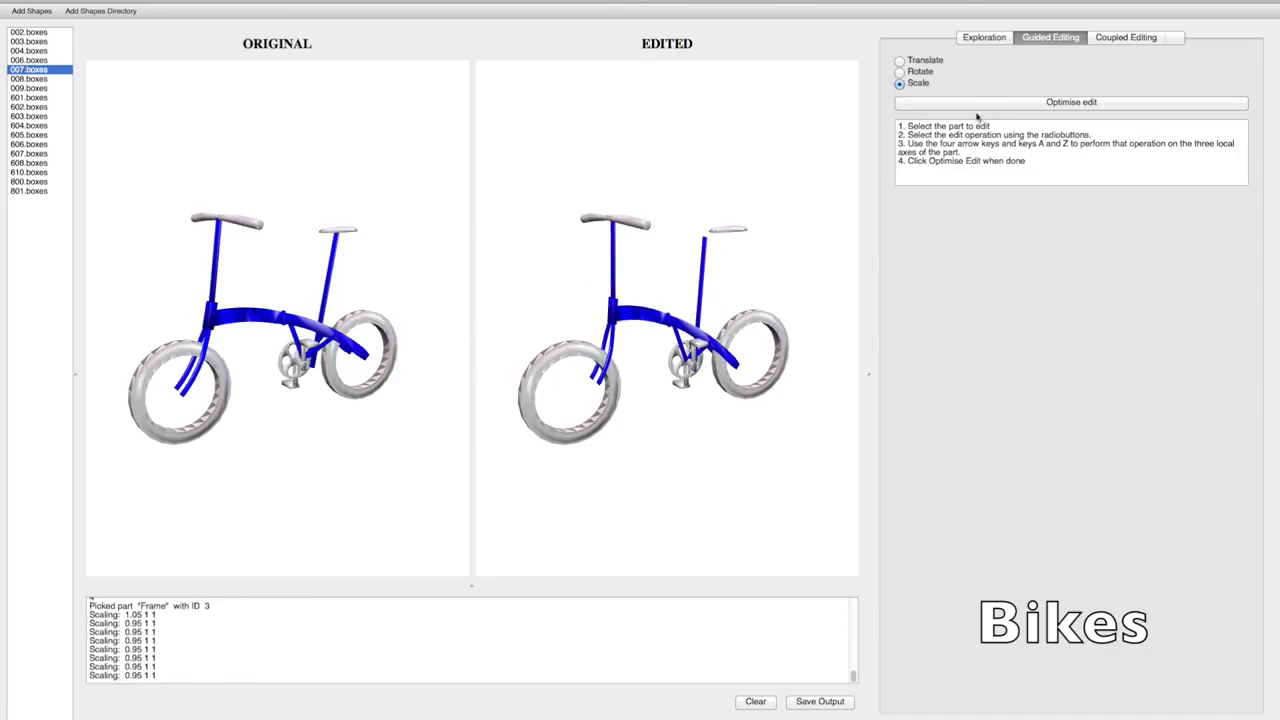
{"action": "left_click_drag", "start_coordinate": [808, 251], "coordinate": [772, 268]}
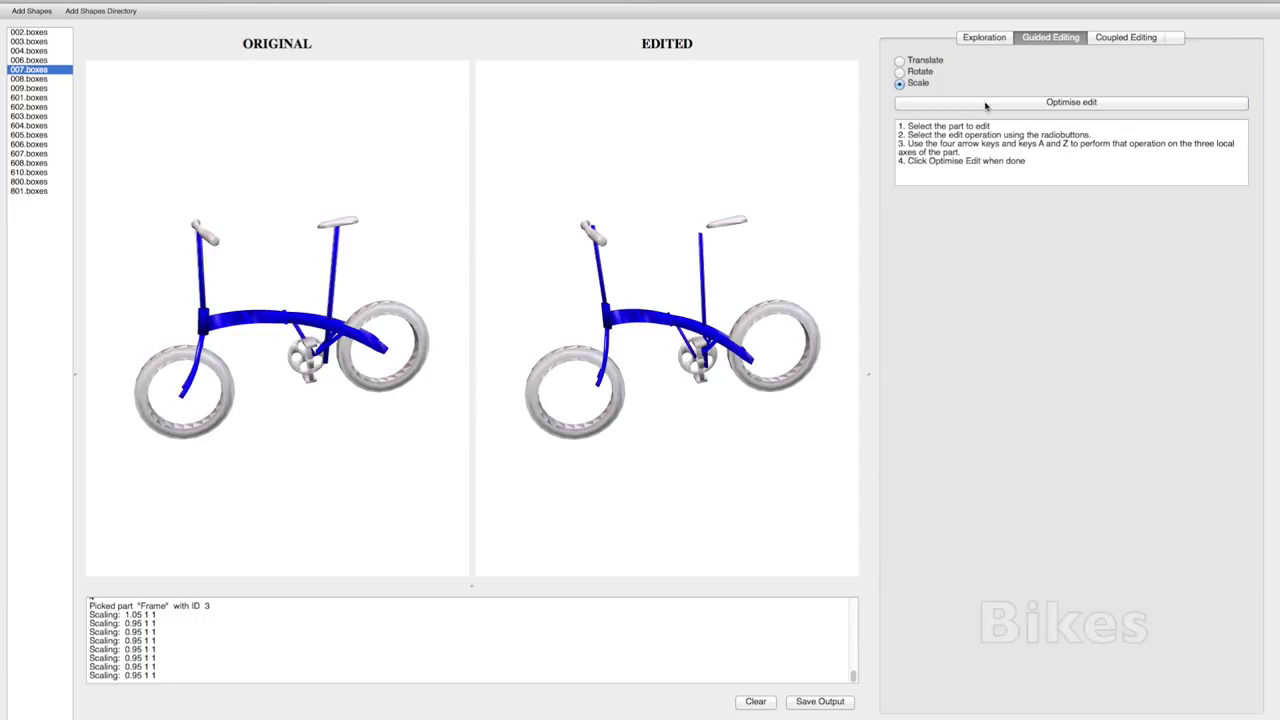
{"action": "left_click", "coordinate": [940, 102]}
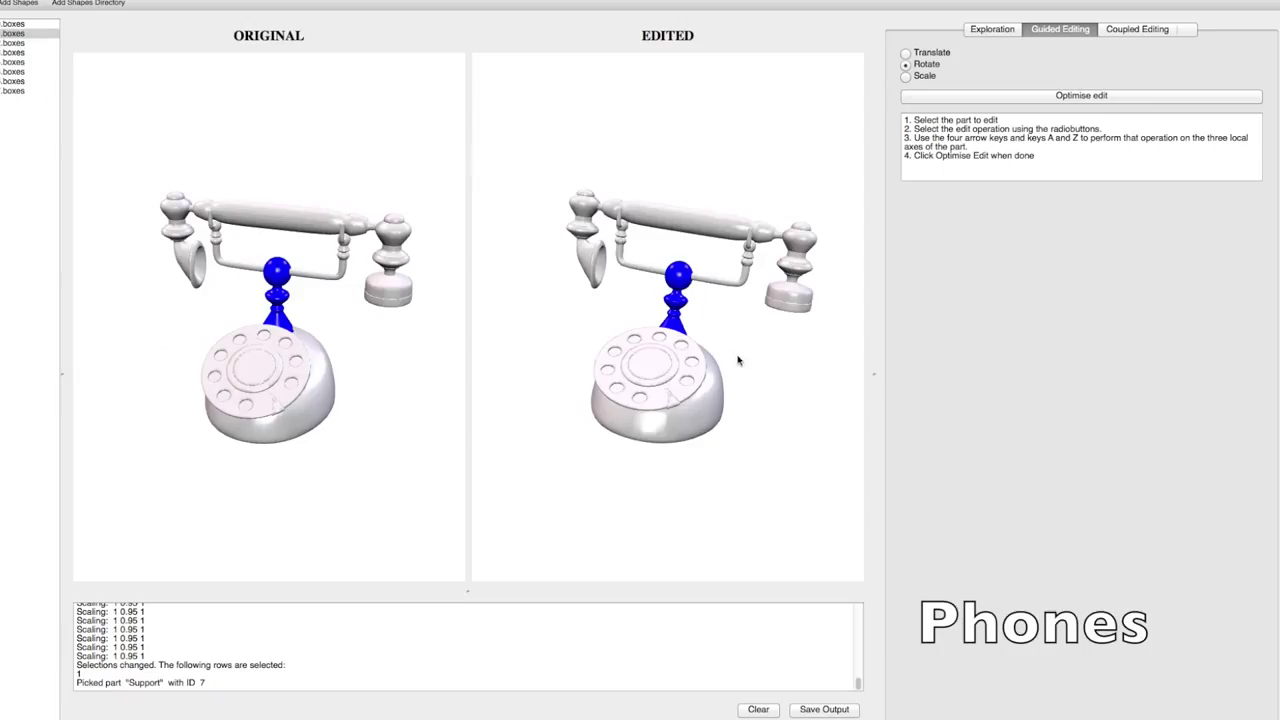
Stretch the phone's Support taller and lengthen its Handset, optimising after each edit.
{"action": "left_click", "coordinate": [678, 318]}
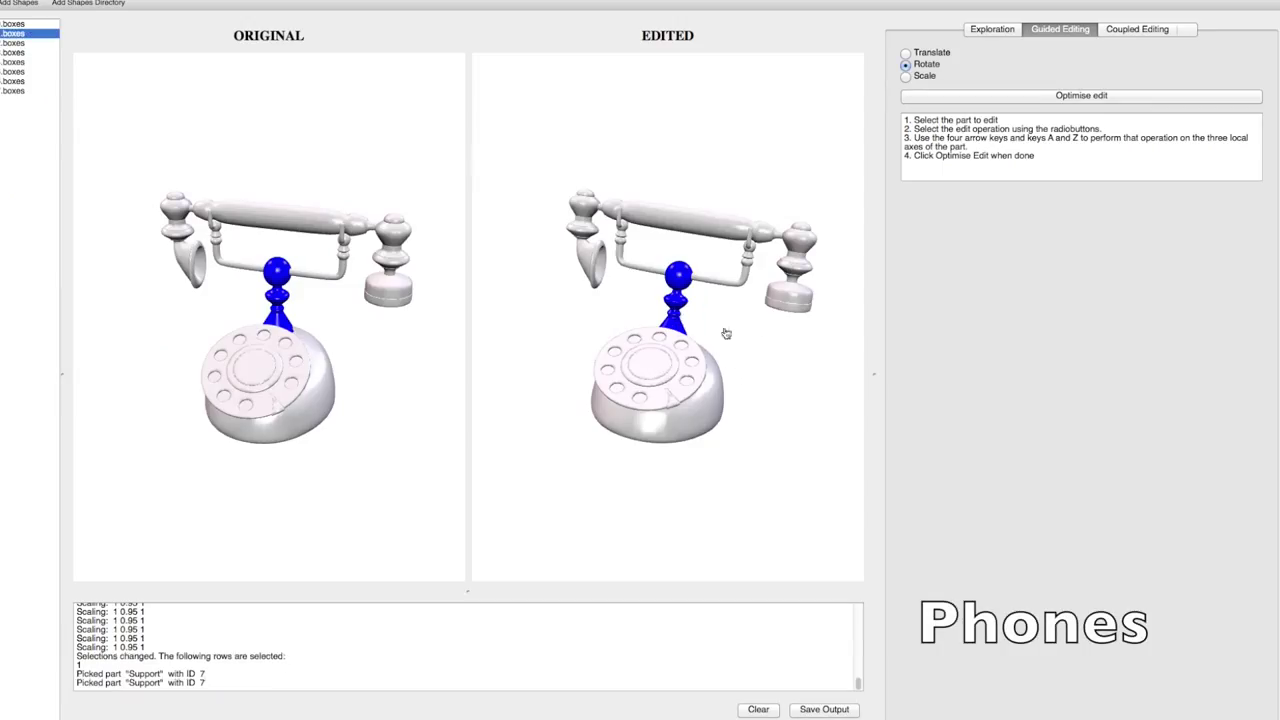
{"action": "left_click", "coordinate": [908, 77]}
{"action": "key", "text": "Up"}
{"action": "key", "text": "Up"}
{"action": "key", "text": "Up"}
{"action": "key", "text": "Up"}
{"action": "key", "text": "Up"}
{"action": "key", "text": "Up"}
{"action": "key", "text": "Up"}
{"action": "key", "text": "Up"}
{"action": "key", "text": "Up"}
{"action": "key", "text": "Up"}
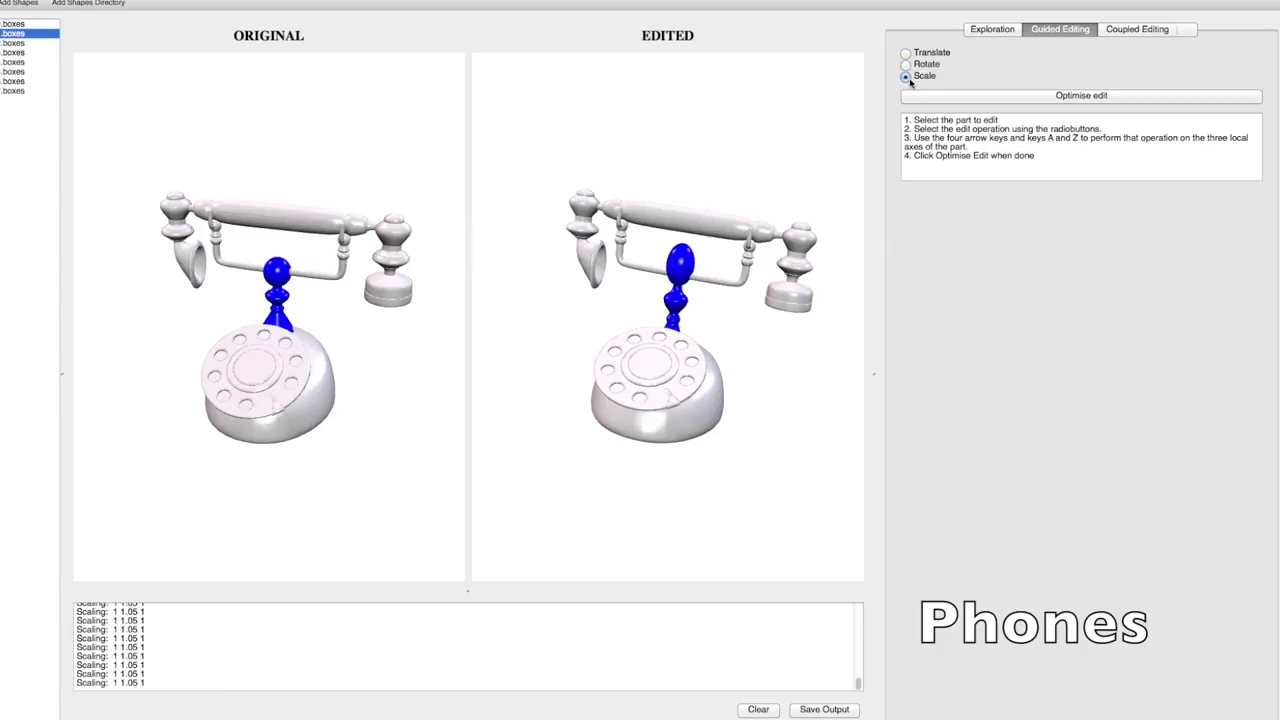
{"action": "left_click", "coordinate": [1026, 95]}
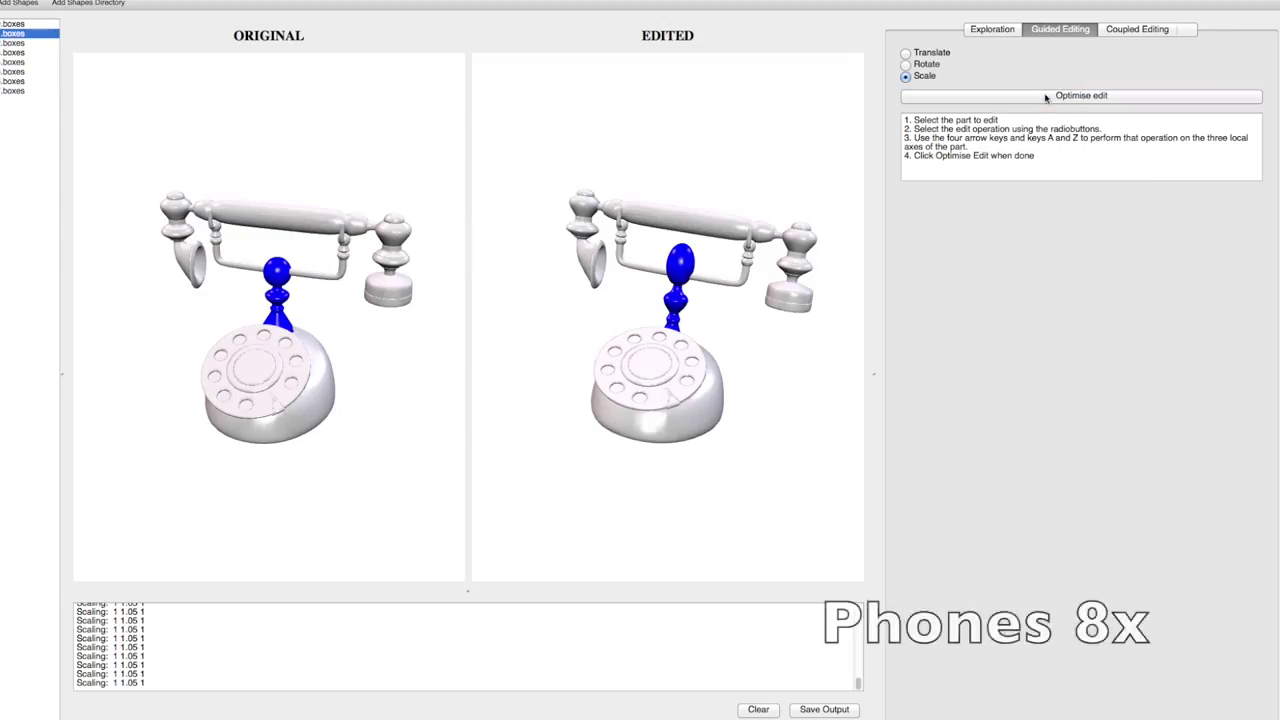
{"action": "left_click", "coordinate": [680, 219]}
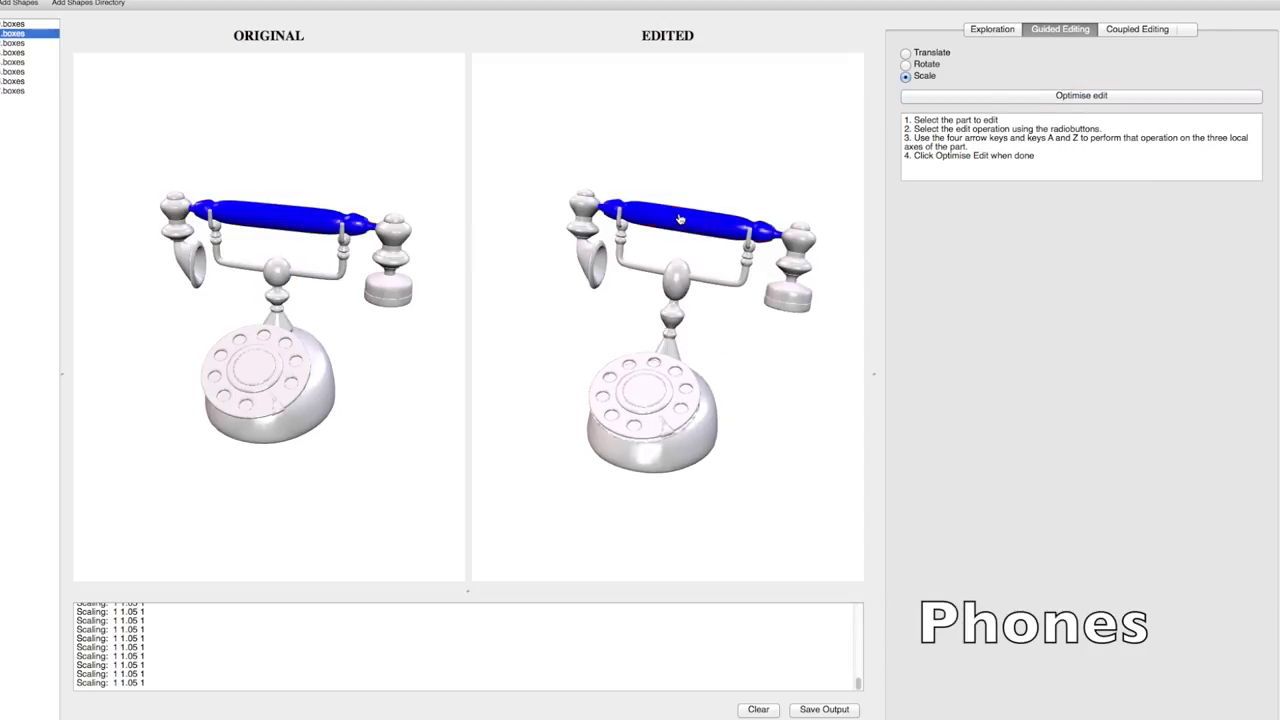
{"action": "key", "text": "Right"}
{"action": "key", "text": "Right"}
{"action": "key", "text": "Right"}
{"action": "key", "text": "Right"}
{"action": "key", "text": "Right"}
{"action": "key", "text": "Right"}
{"action": "key", "text": "Right"}
{"action": "key", "text": "Right"}
{"action": "key", "text": "Right"}
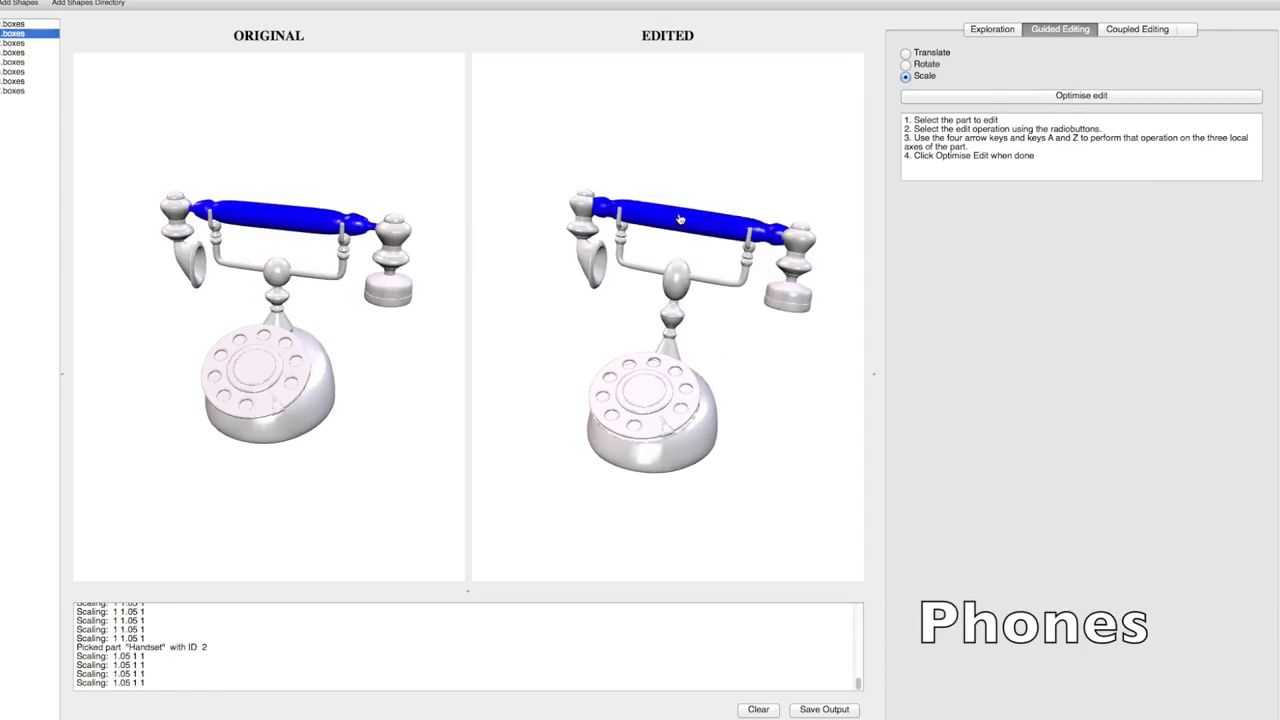
{"action": "left_click", "coordinate": [1005, 95]}
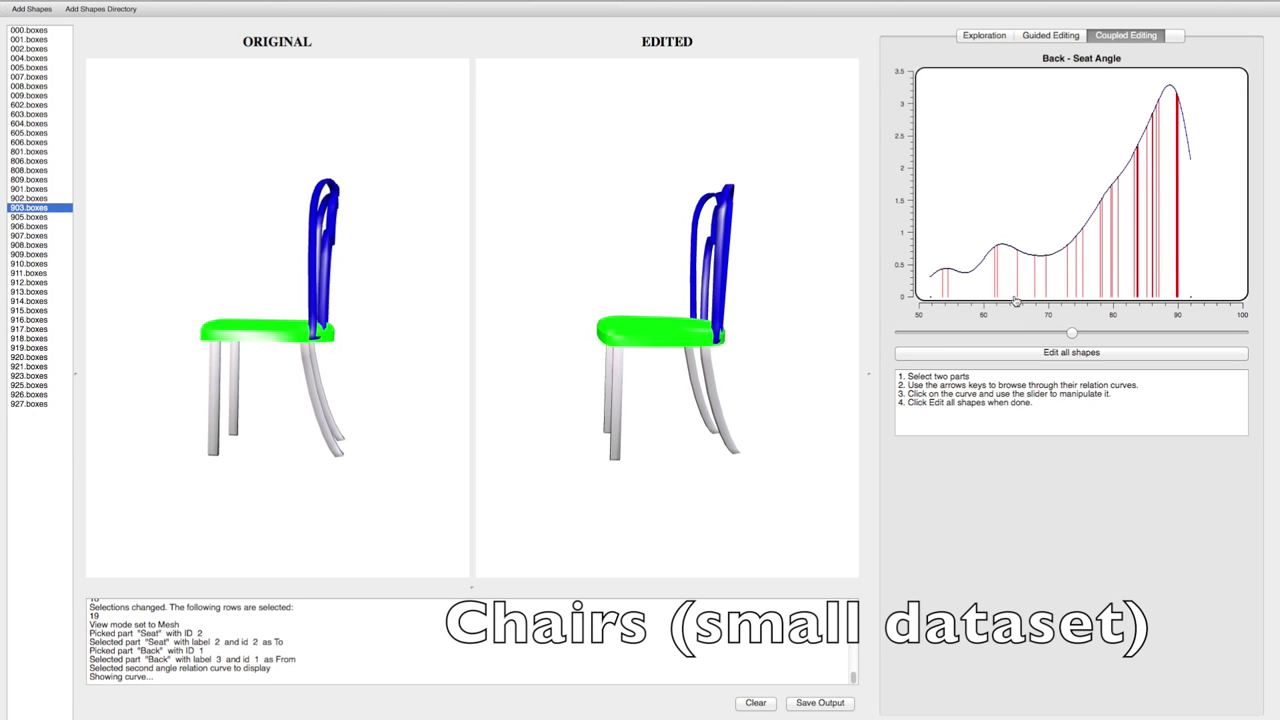
Shift the Back–Seat Angle curve point near 63 toward lower angles and apply it to all chairs.
{"action": "left_click", "coordinate": [1005, 300]}
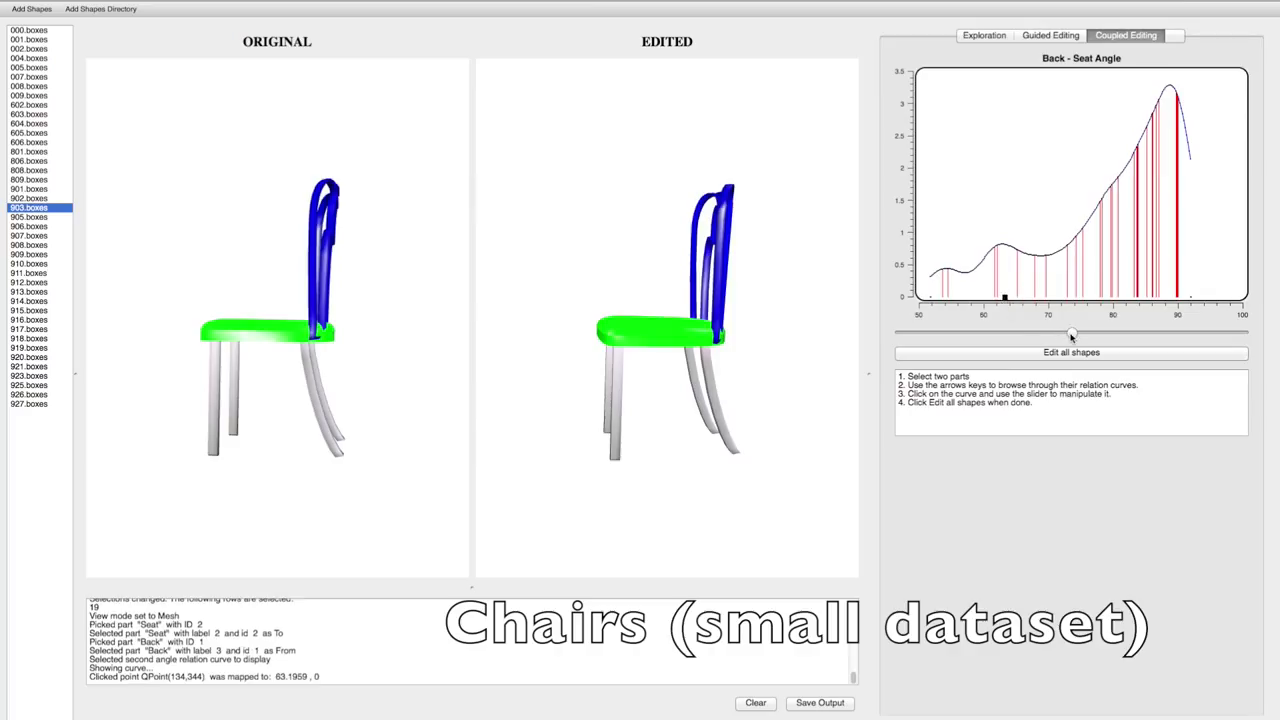
{"action": "left_click_drag", "start_coordinate": [1071, 337], "coordinate": [1040, 332]}
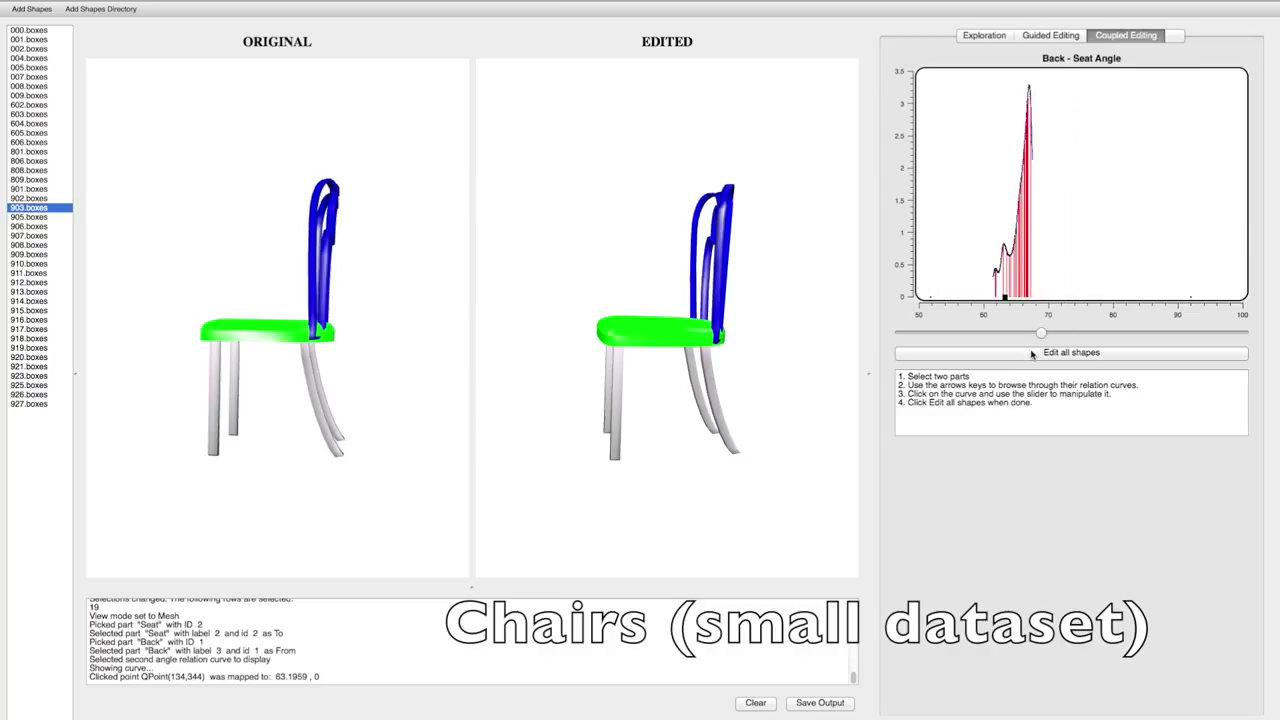
{"action": "left_click", "coordinate": [1032, 353]}
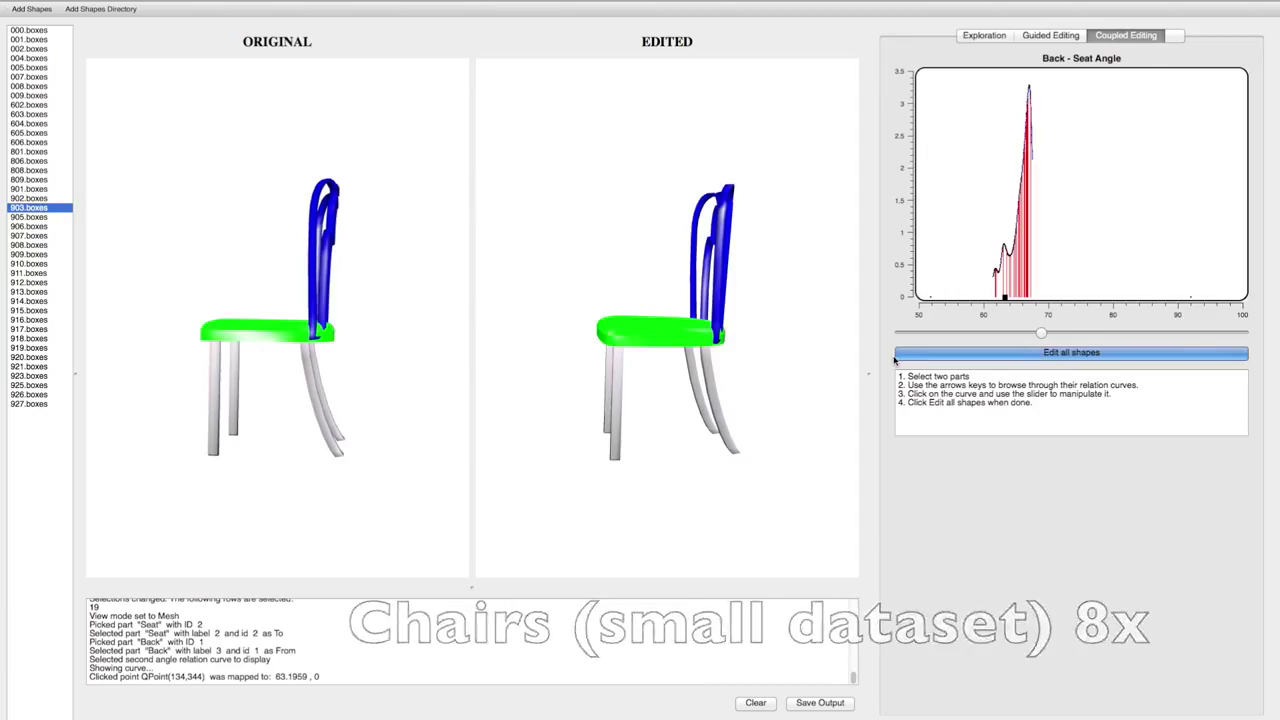
{"action": "mouse_move", "coordinate": [803, 354]}
{"action": "left_mouse_down"}
{"action": "mouse_move", "coordinate": [789, 356]}
{"action": "mouse_move", "coordinate": [803, 358]}
{"action": "left_mouse_up"}
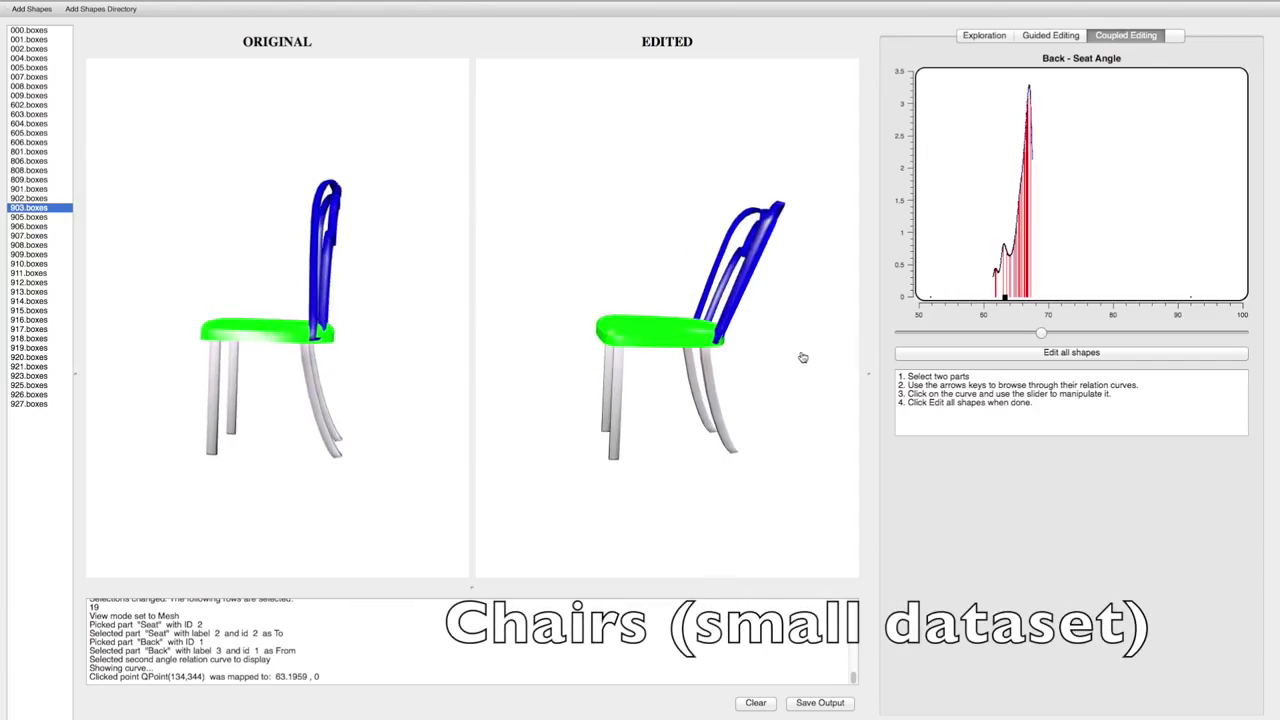
Review edited chairs 001, 002, 004, 005, 602 and 603.boxes from the collection.
{"action": "left_click", "coordinate": [33, 40]}
{"action": "left_click", "coordinate": [30, 49]}
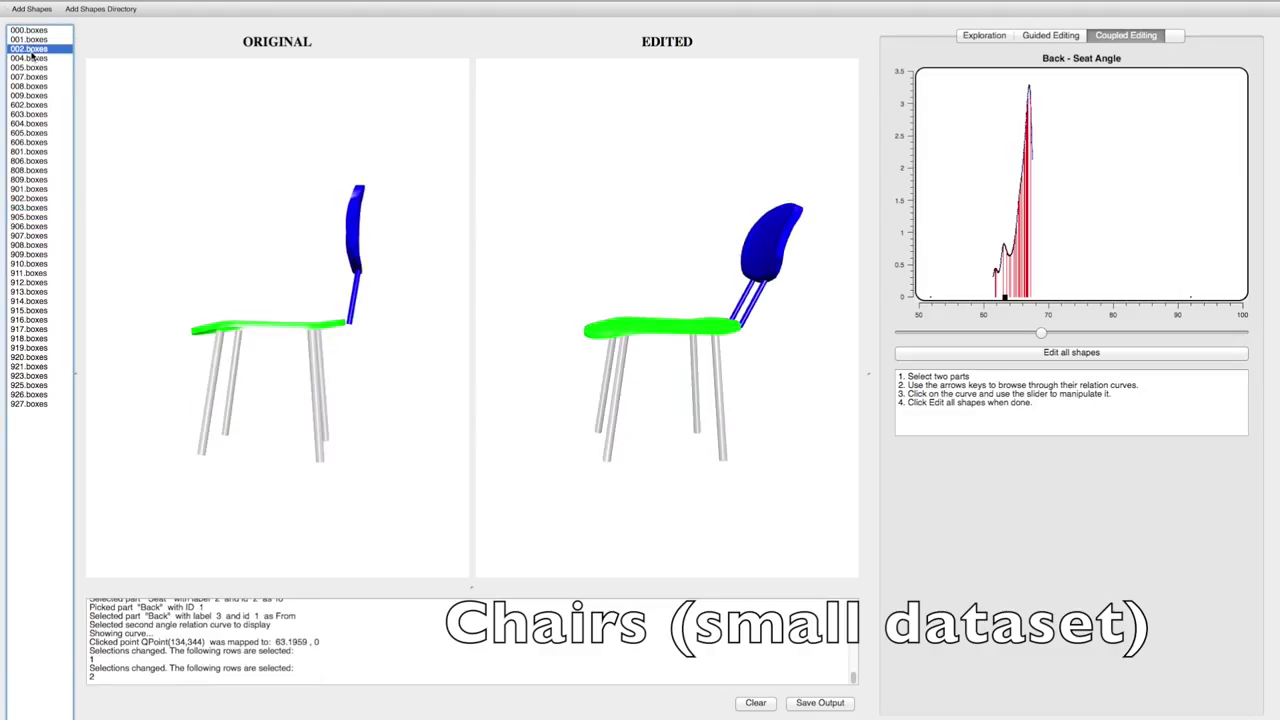
{"action": "left_click", "coordinate": [31, 59]}
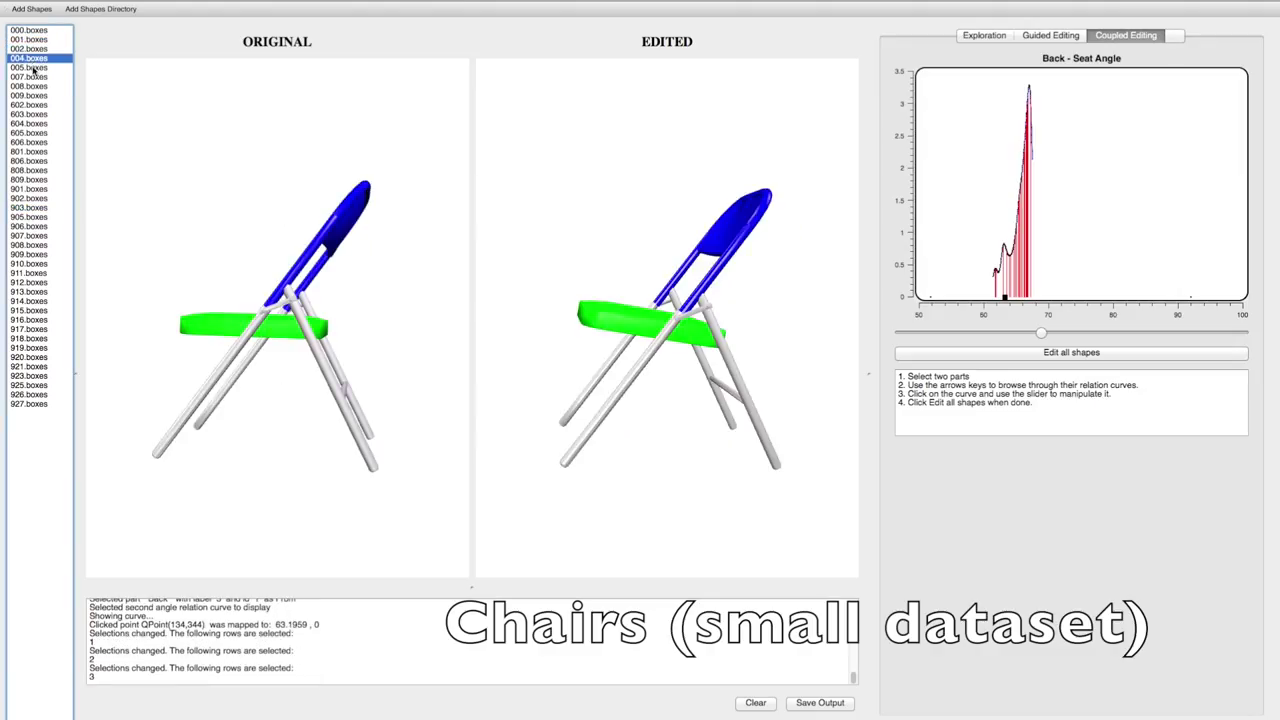
{"action": "left_click", "coordinate": [33, 68]}
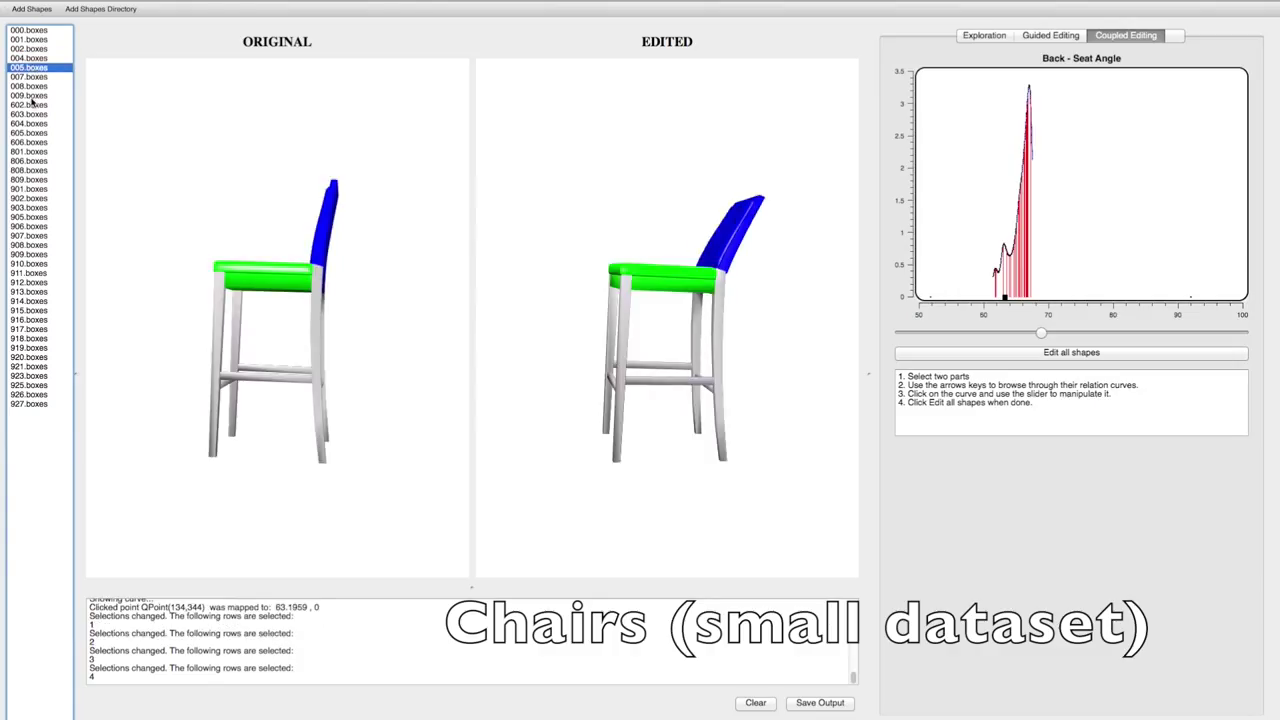
{"action": "left_click", "coordinate": [33, 105]}
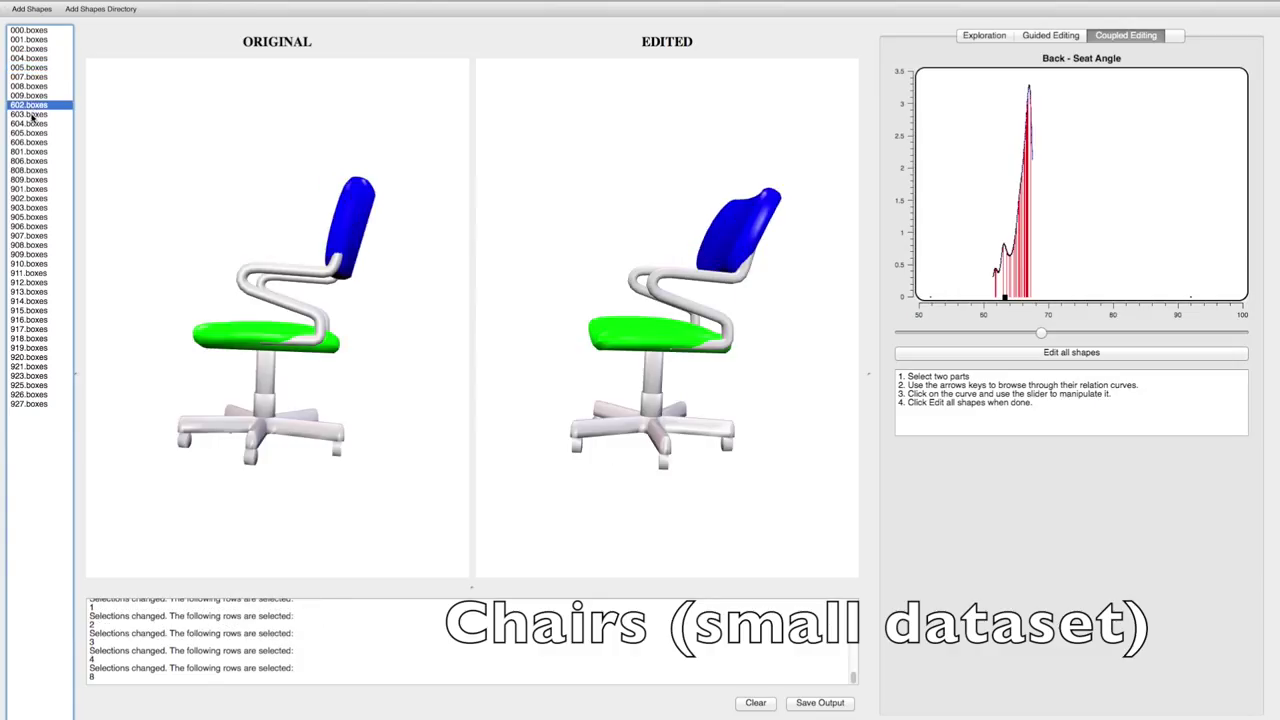
{"action": "left_click", "coordinate": [32, 115]}
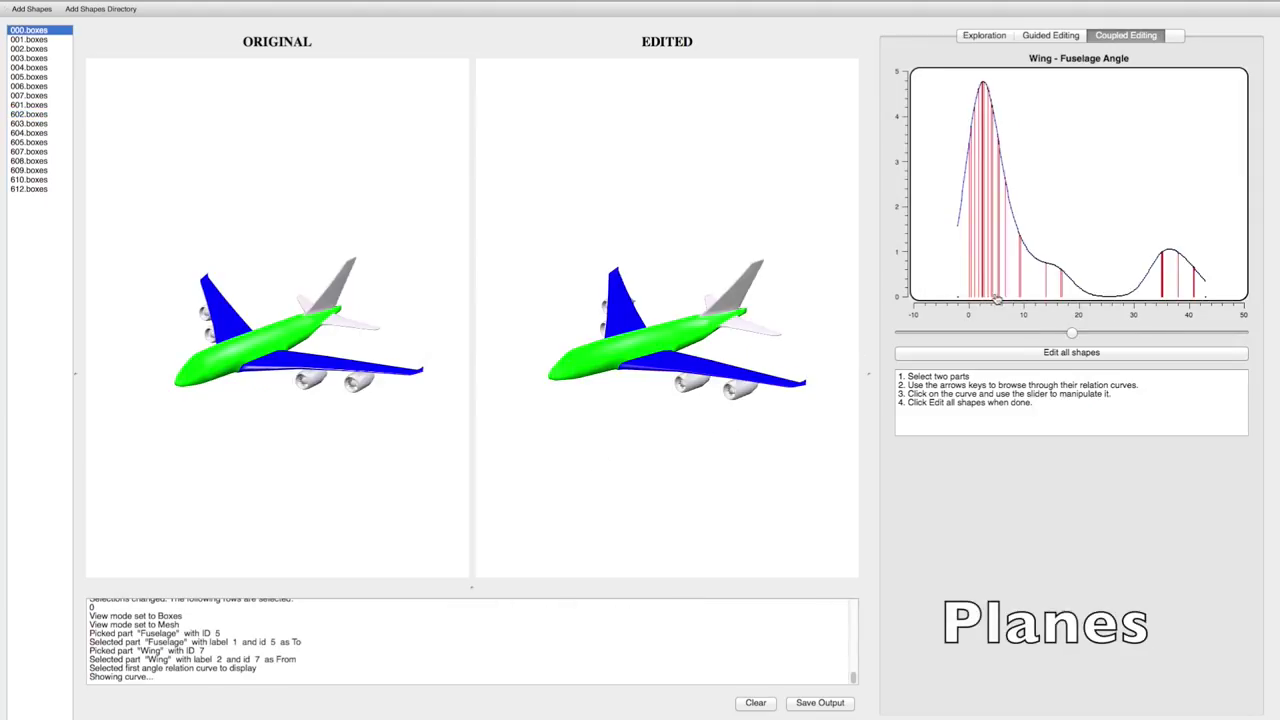
Narrow the Wing–Fuselage Angle curve into a peak near 4.3 and apply it to all planes.
{"action": "left_click", "coordinate": [993, 300]}
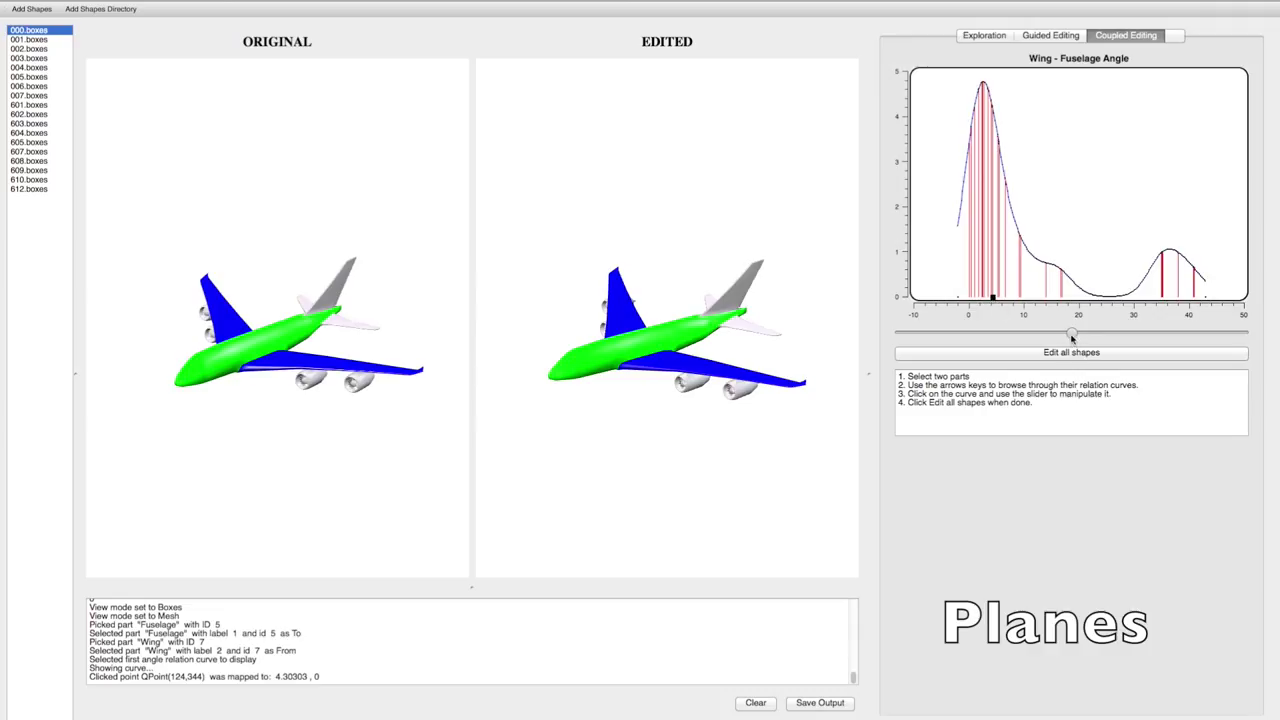
{"action": "left_click_drag", "start_coordinate": [1071, 337], "coordinate": [1035, 338]}
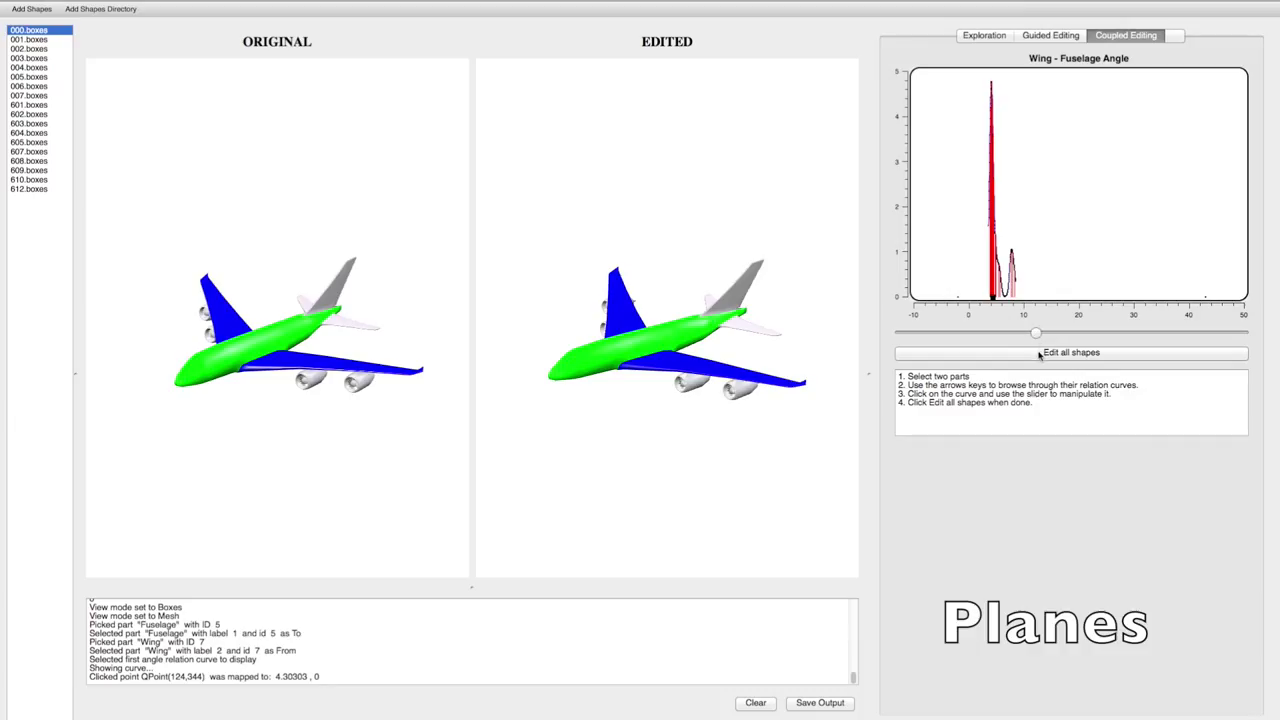
{"action": "left_click", "coordinate": [1040, 355]}
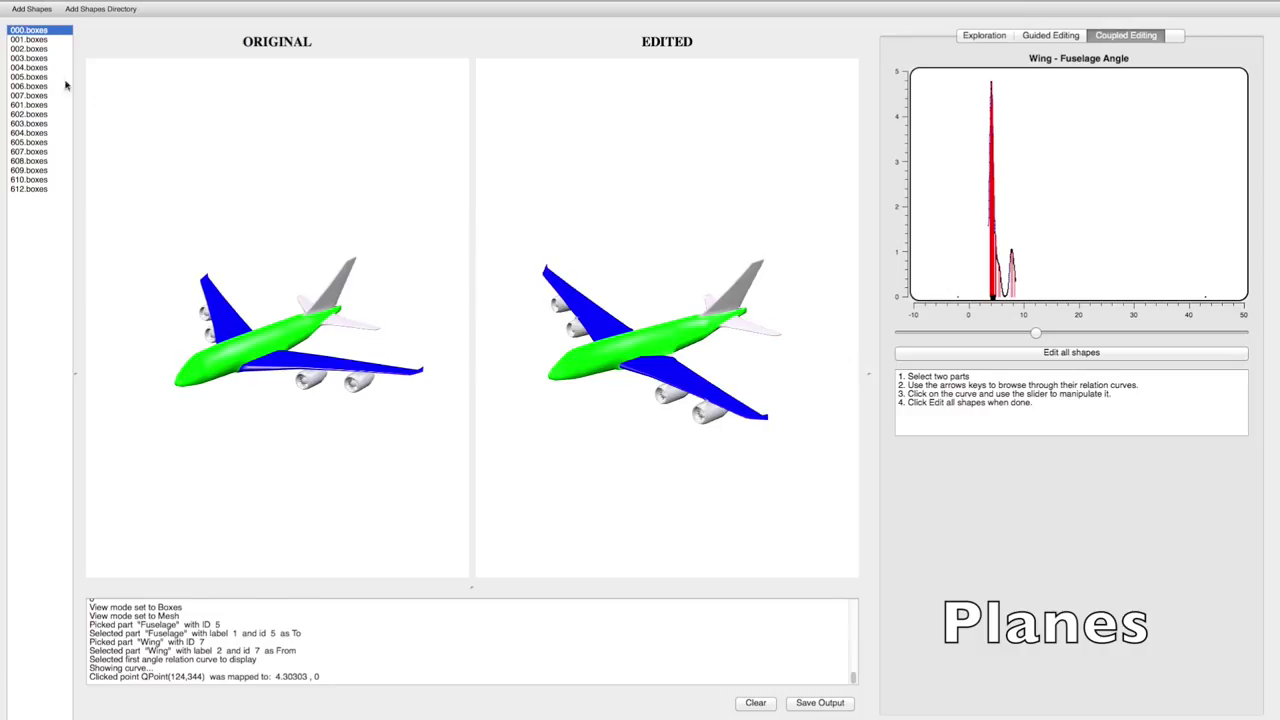
Review the edited planes 003, 004, 005, 006, 007, 601 and 604.boxes.
{"action": "left_click", "coordinate": [30, 58]}
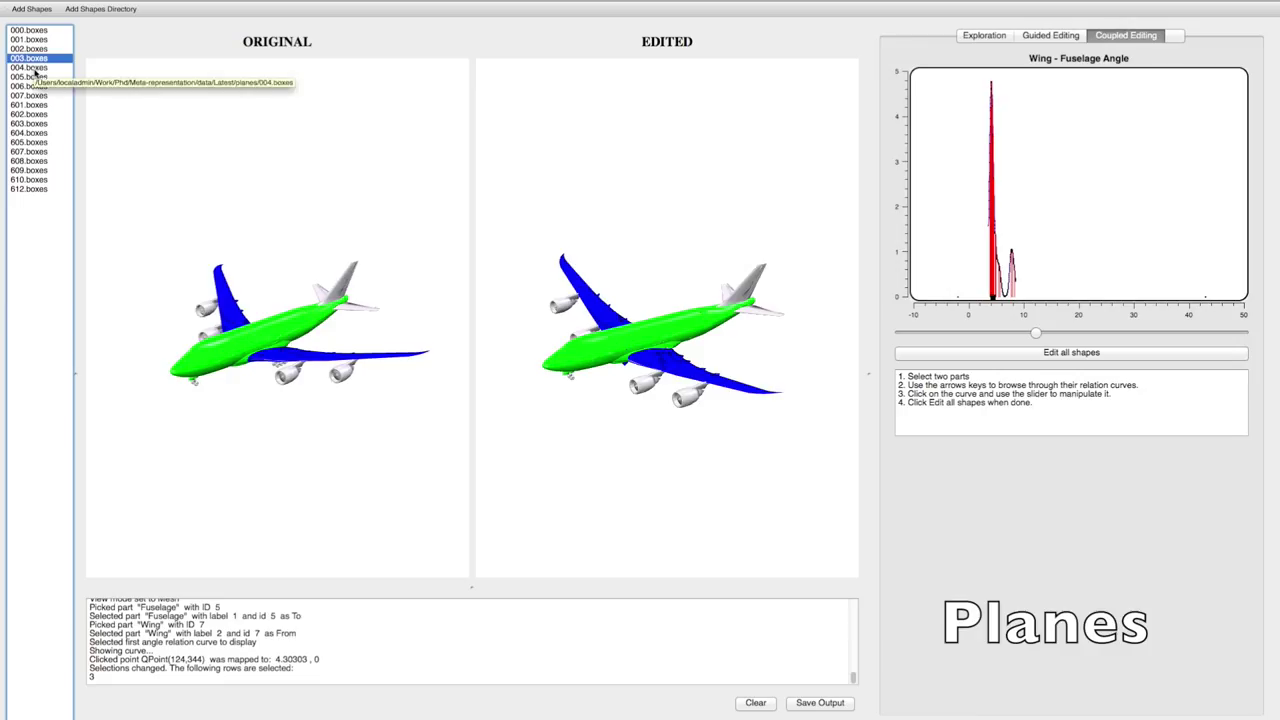
{"action": "left_click", "coordinate": [30, 67]}
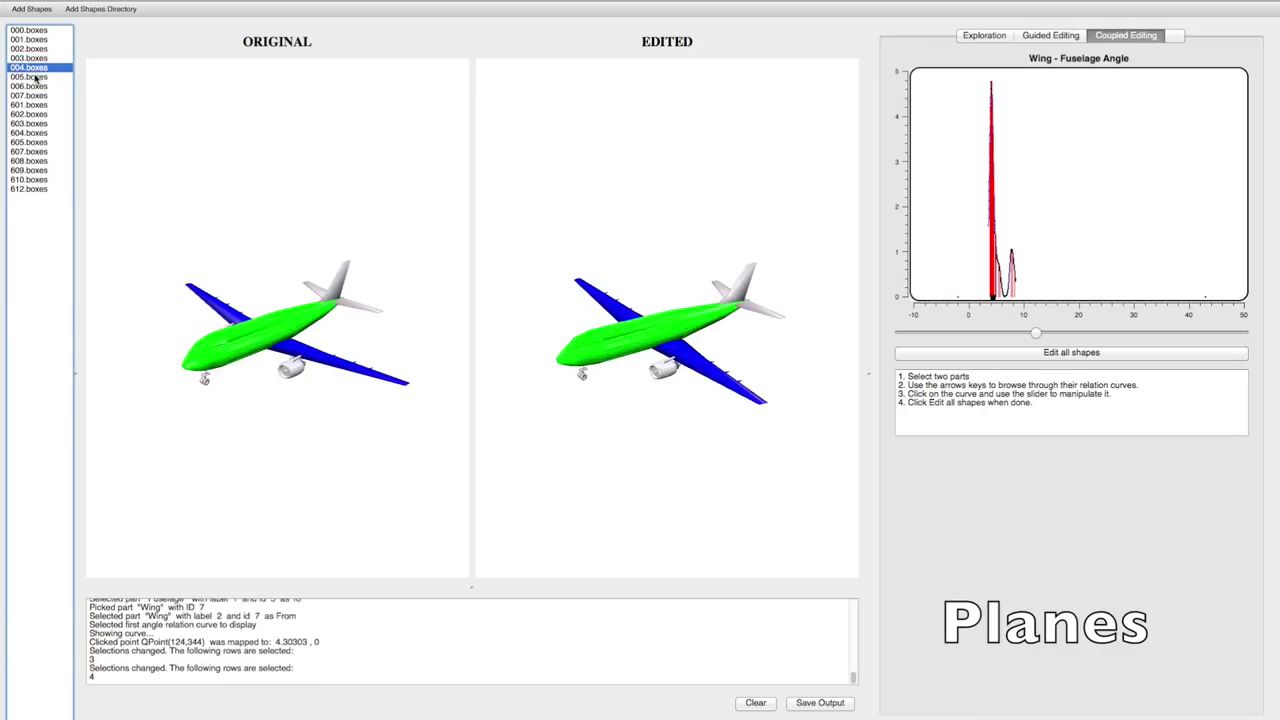
{"action": "left_click", "coordinate": [30, 77]}
{"action": "left_click", "coordinate": [30, 86]}
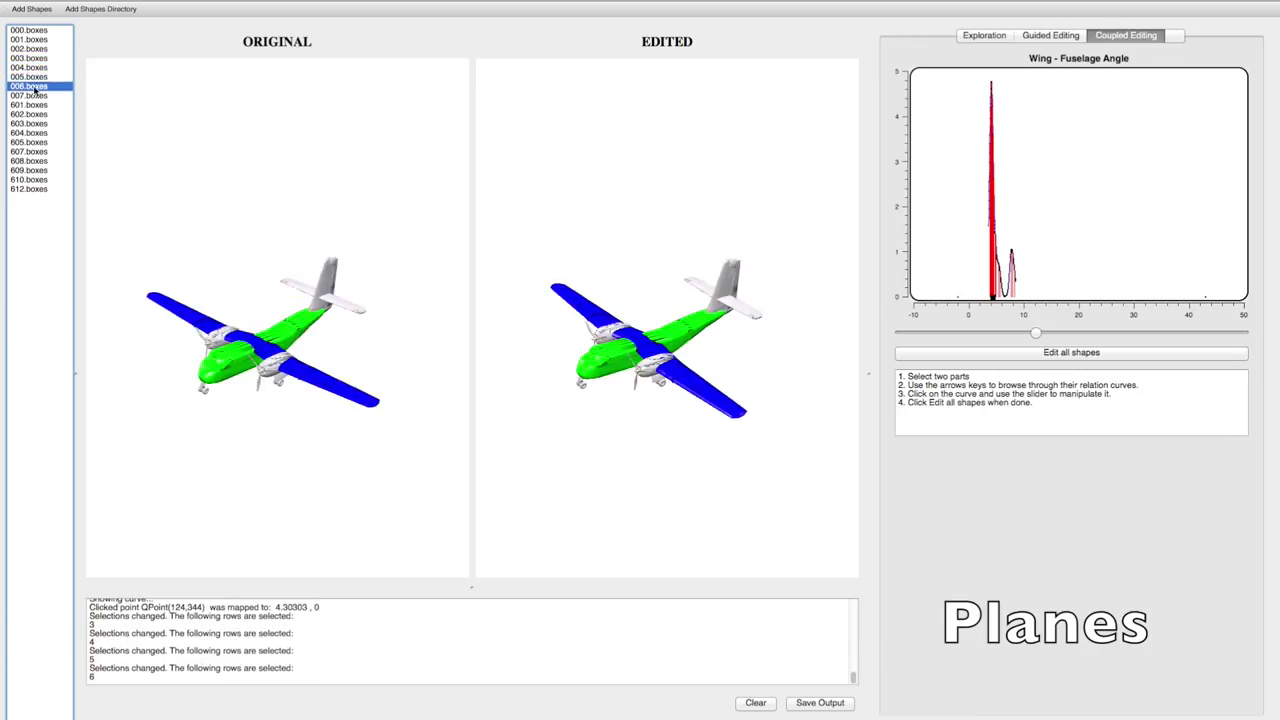
{"action": "left_click", "coordinate": [32, 95]}
{"action": "left_click", "coordinate": [39, 108]}
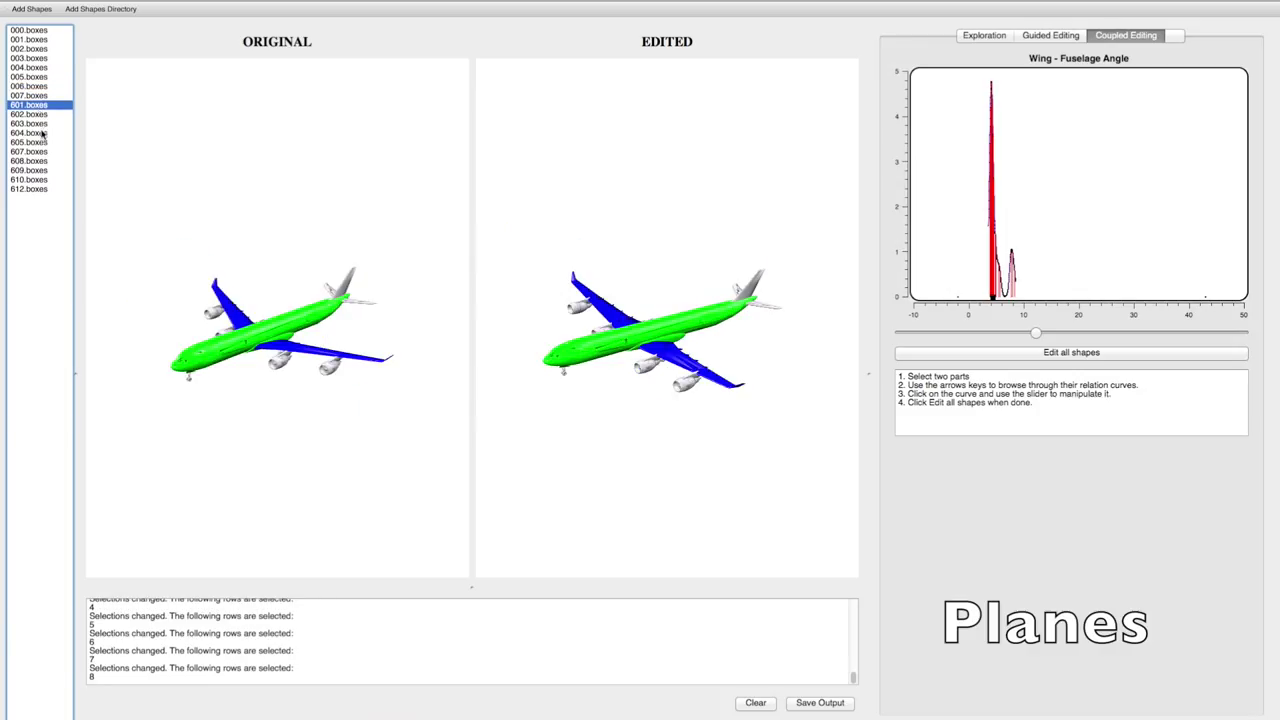
{"action": "left_click", "coordinate": [42, 133]}
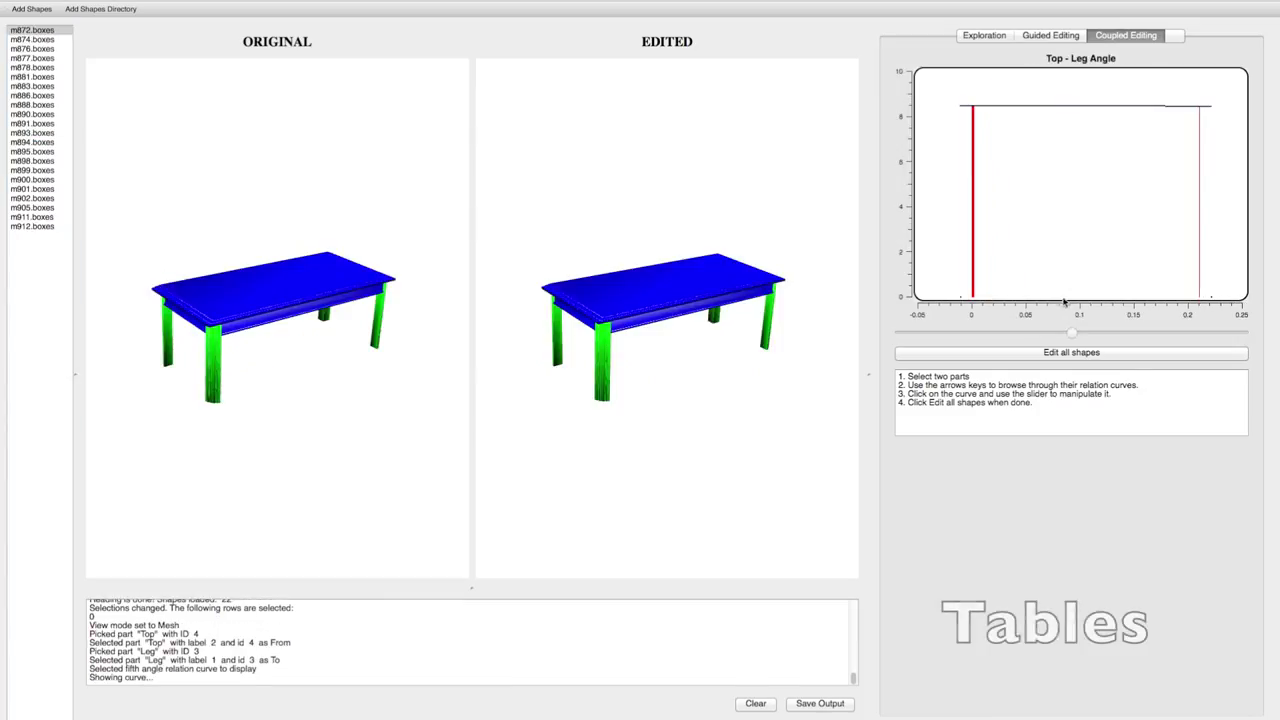
Widen the Top–Leg Angle curve around 0.1 to roughly -12 to 15 for all tables.
{"action": "left_click", "coordinate": [1079, 298]}
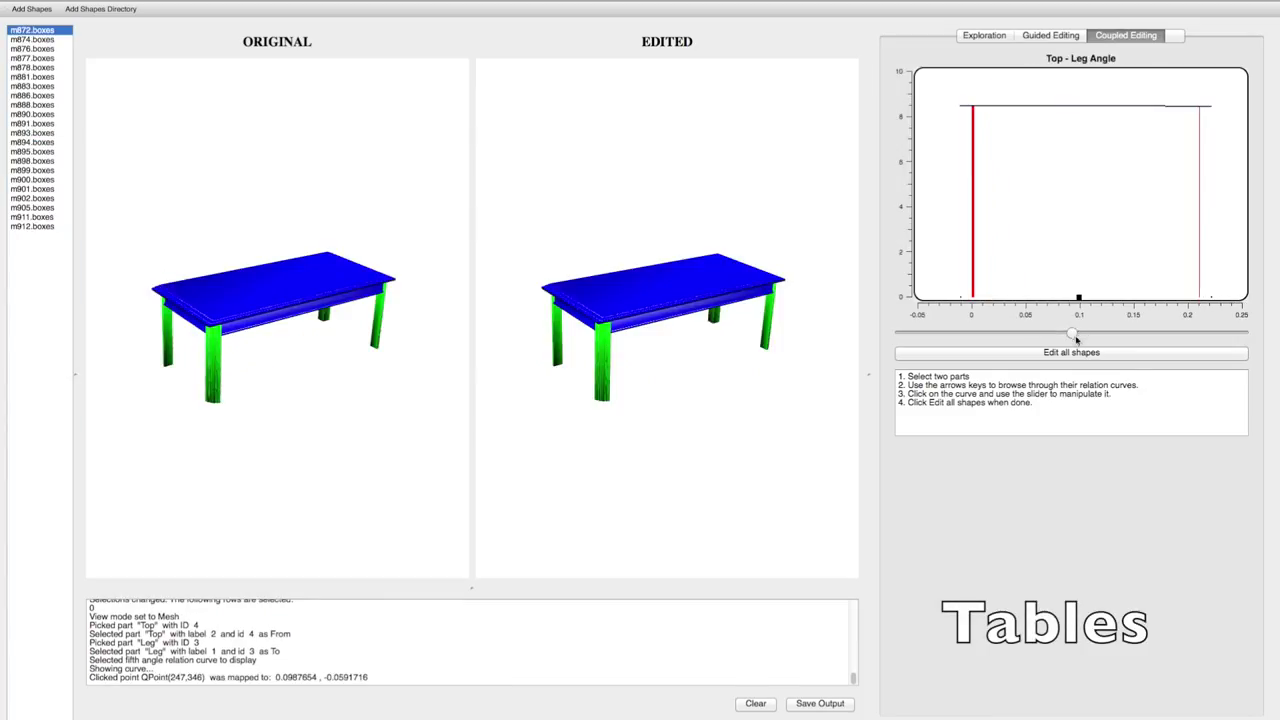
{"action": "left_click_drag", "start_coordinate": [1076, 340], "coordinate": [1190, 336]}
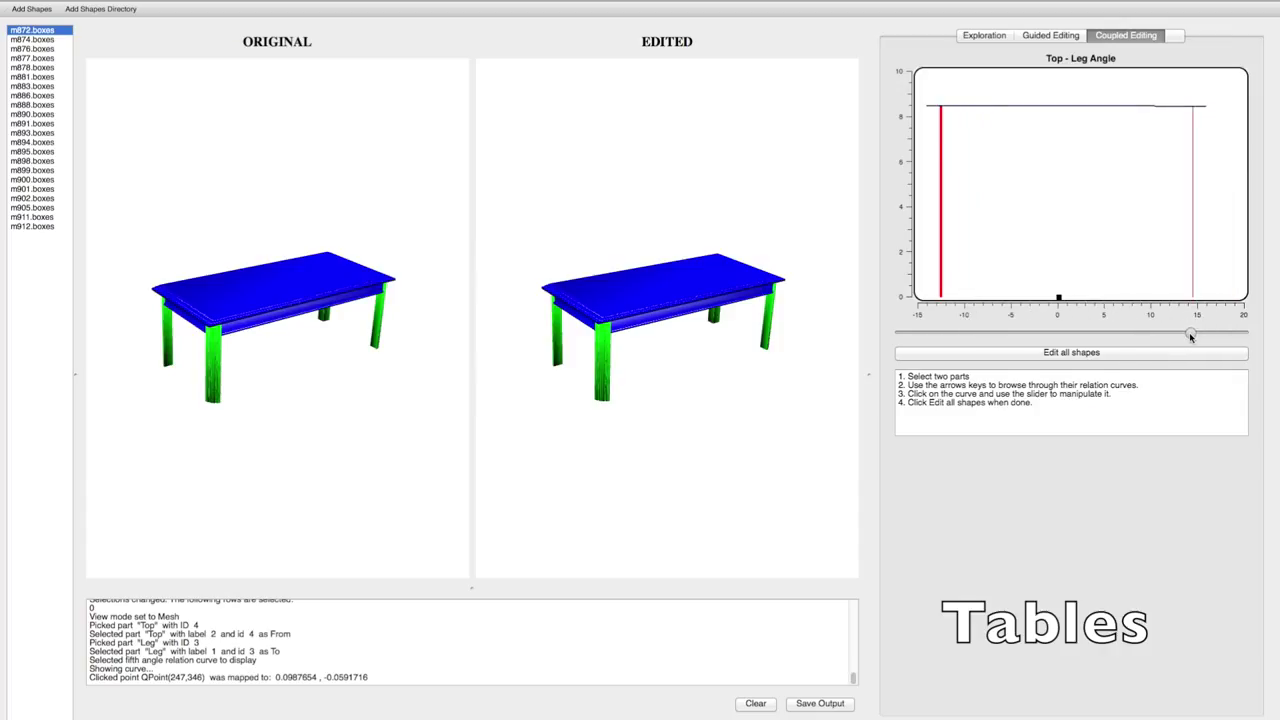
{"action": "left_click", "coordinate": [1085, 359]}
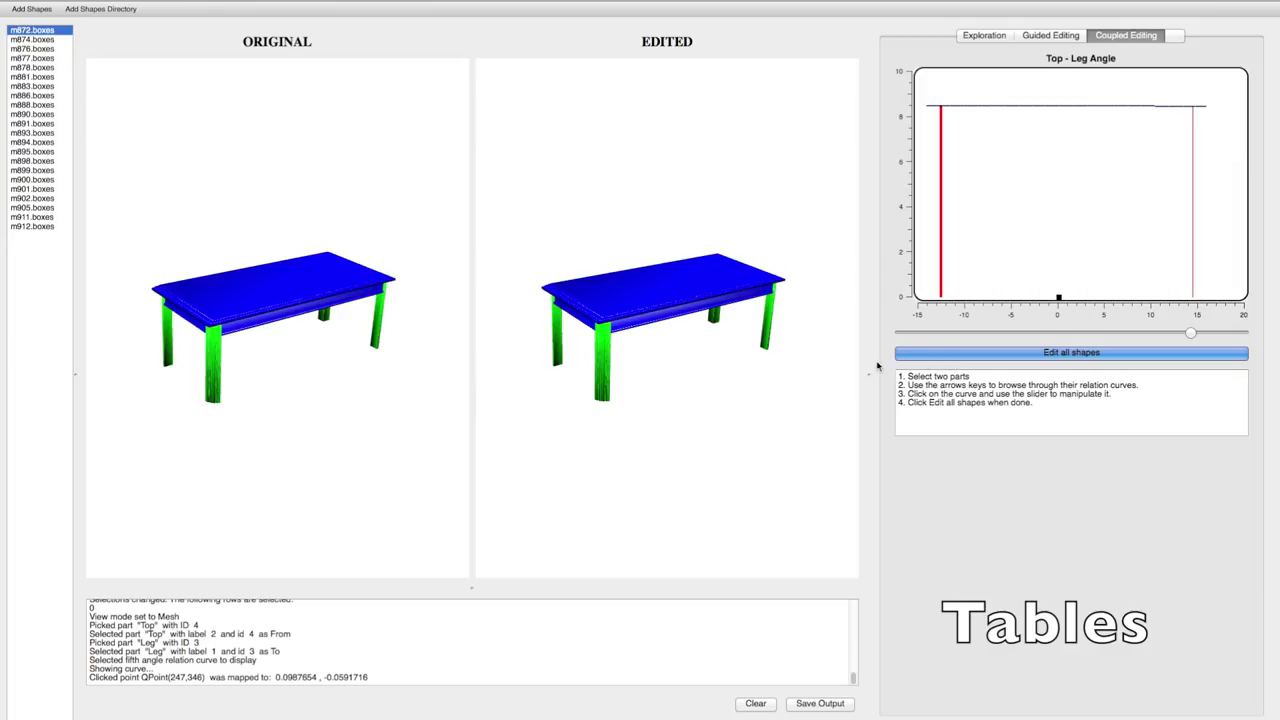